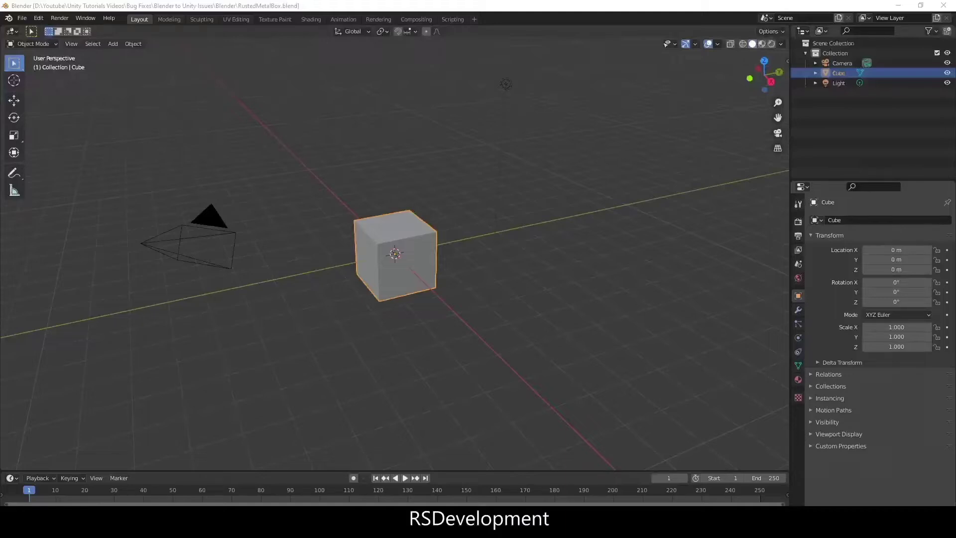
Enlarge the lower area and turn it into a Shader Editor showing the cube's material.
{"action": "left_click", "coordinate": [421, 247]}
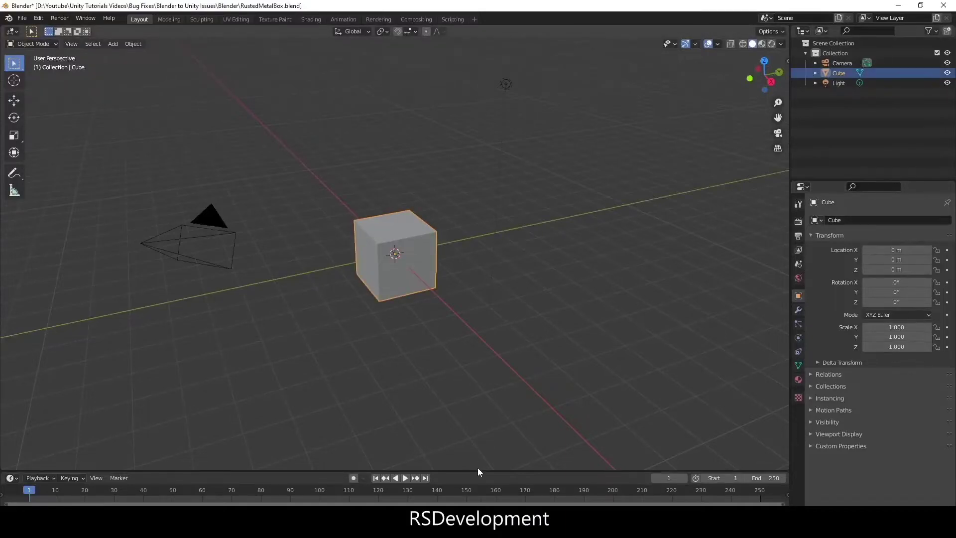
{"action": "left_click_drag", "start_coordinate": [478, 471], "coordinate": [478, 273]}
{"action": "left_click", "coordinate": [12, 278]}
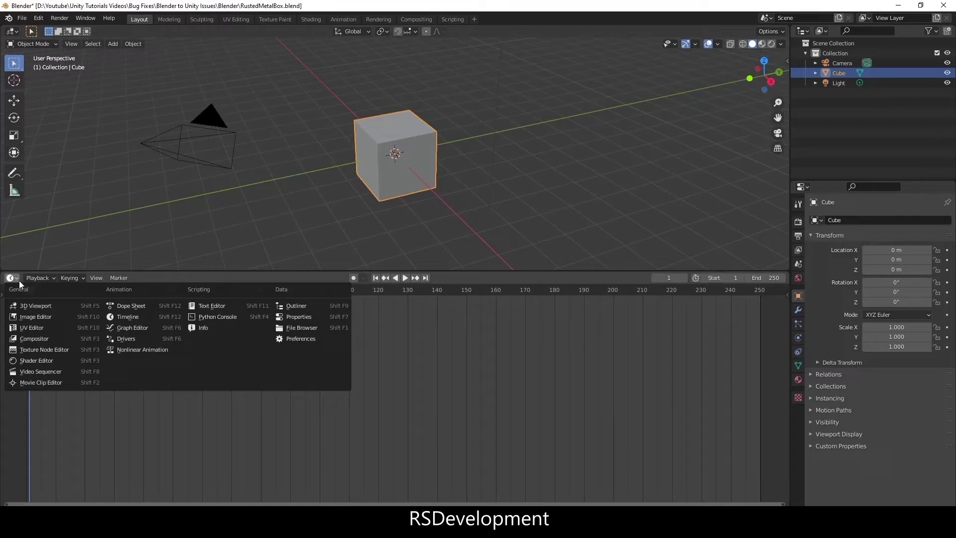
{"action": "left_click", "coordinate": [50, 360]}
{"action": "middle_click_drag", "start_coordinate": [375, 369], "coordinate": [469, 285]}
Rename the material to RustedMetalMaterial and shift the BSDF and output nodes right.
{"action": "left_click", "coordinate": [406, 279]}
{"action": "type", "text": "MetalMateria"}
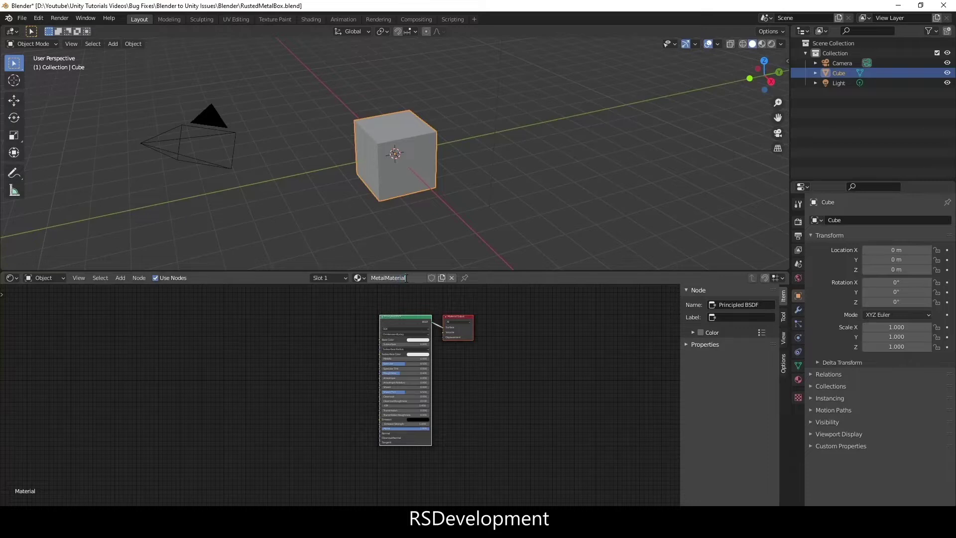
{"action": "type", "text": "l"}
{"action": "left_click", "coordinate": [371, 278]}
{"action": "type", "text": "Rusted"}
{"action": "key", "text": "Return"}
{"action": "scroll", "coordinate": [468, 313], "scroll_direction": "up", "scroll_amount": 1}
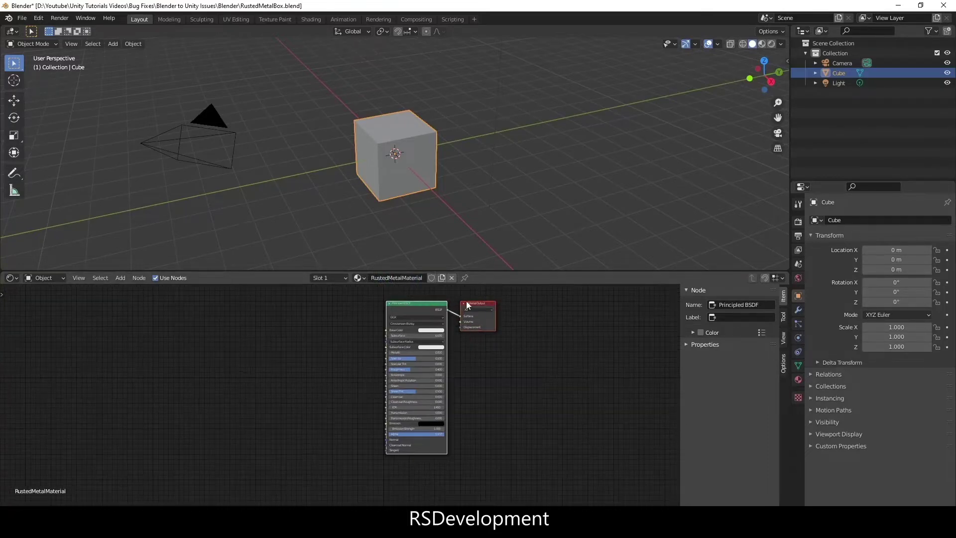
{"action": "left_click_drag", "start_coordinate": [418, 303], "coordinate": [443, 303]}
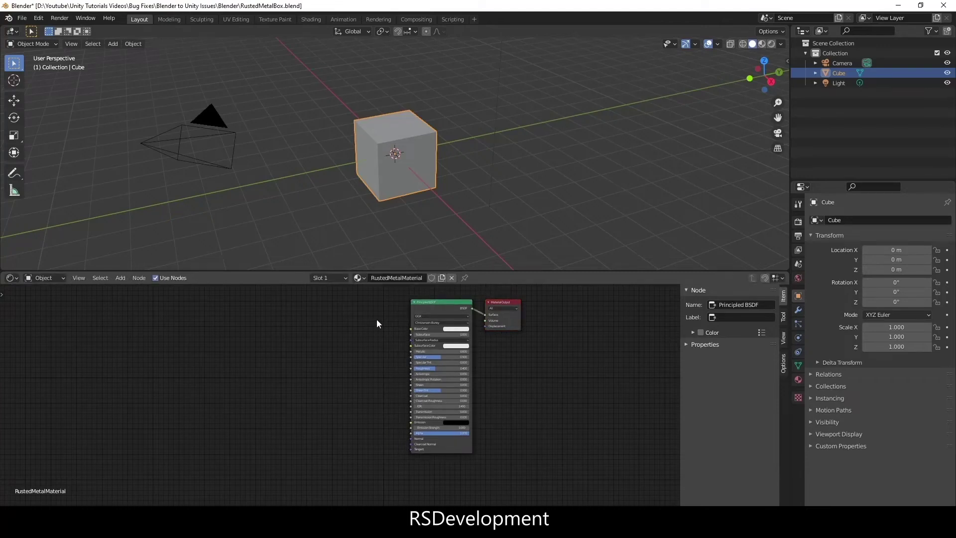
Add a ColorRamp node and link its Color to the Principled BSDF Base Color.
{"action": "key", "text": "shift+a"}
{"action": "left_click", "coordinate": [349, 320]}
{"action": "type", "text": "color ramp"}
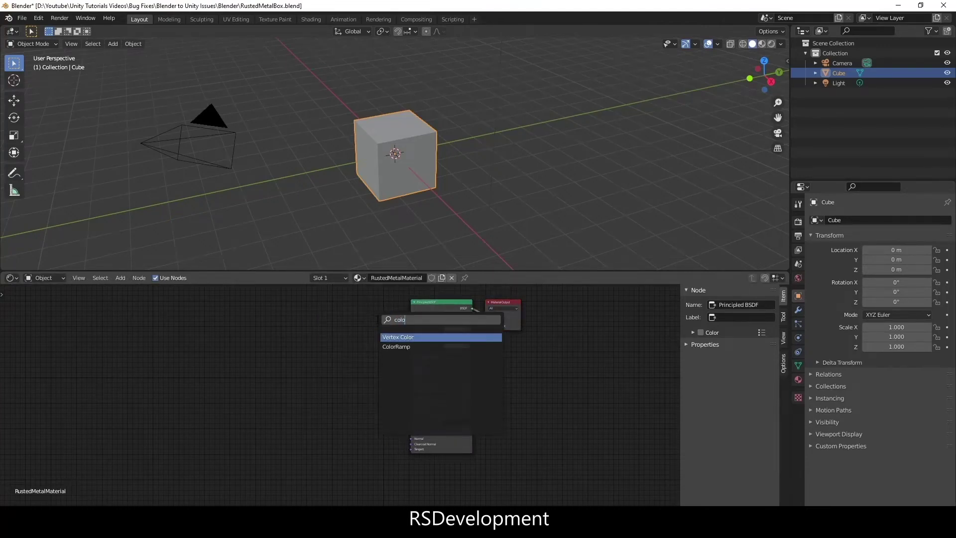
{"action": "key", "text": "Return"}
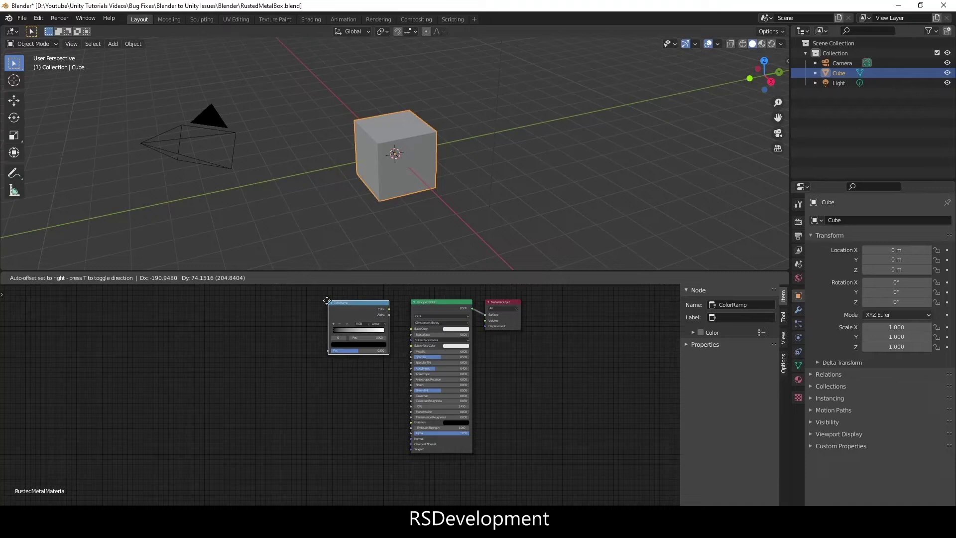
{"action": "left_click", "coordinate": [321, 301]}
{"action": "left_click_drag", "start_coordinate": [381, 310], "coordinate": [415, 333]}
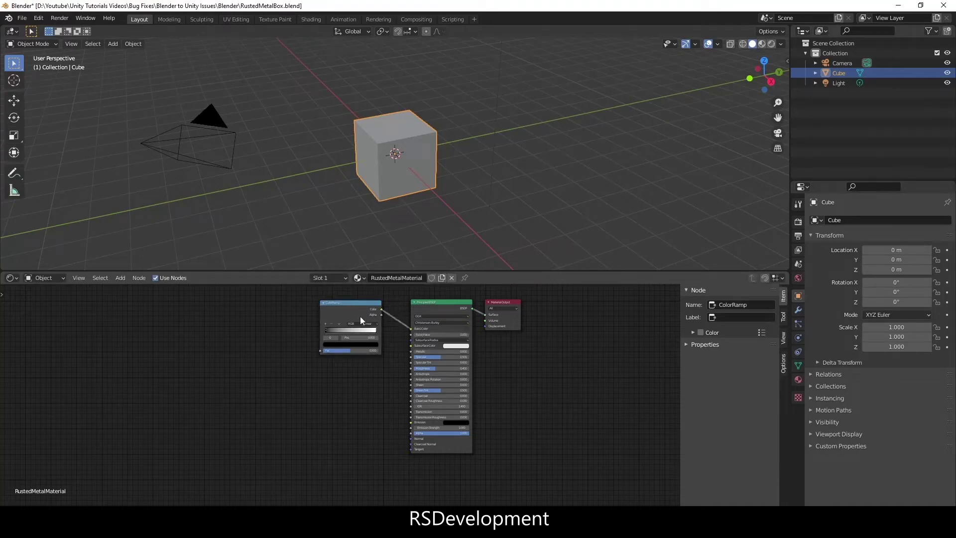
{"action": "left_click", "coordinate": [348, 304]}
{"action": "left_click", "coordinate": [259, 315]}
Add a Musgrave Texture and connect its Height to the ColorRamp Fac.
{"action": "key", "text": "shift+a"}
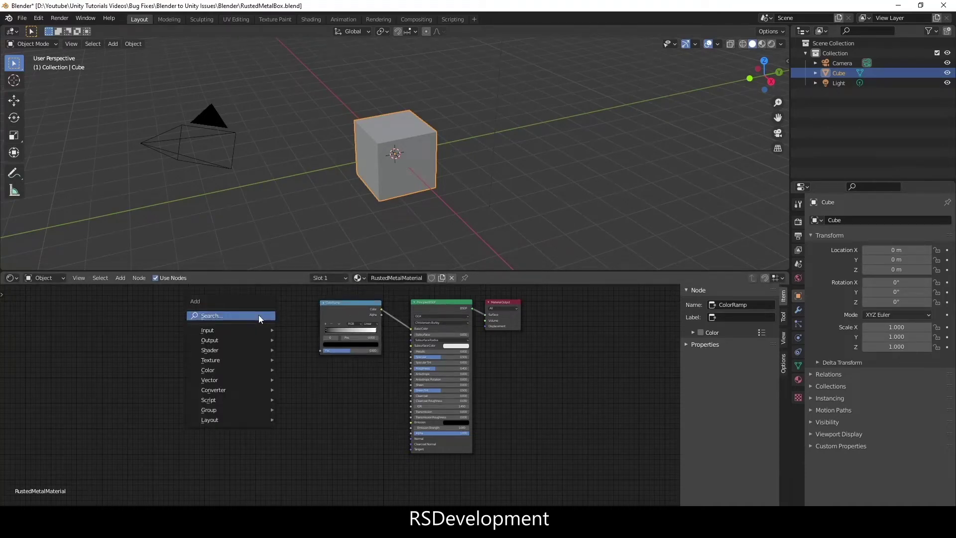
{"action": "left_click", "coordinate": [258, 315]}
{"action": "type", "text": "musg"}
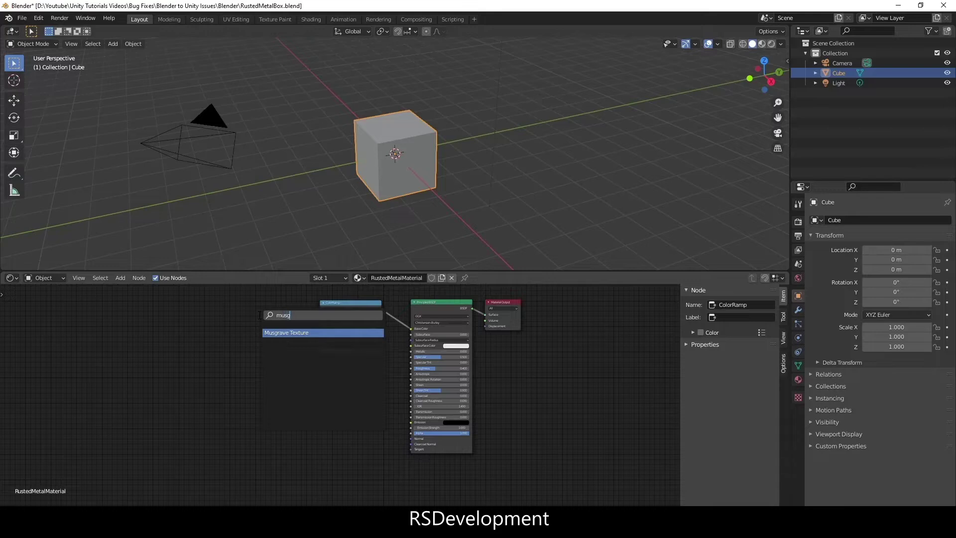
{"action": "key", "text": "Return"}
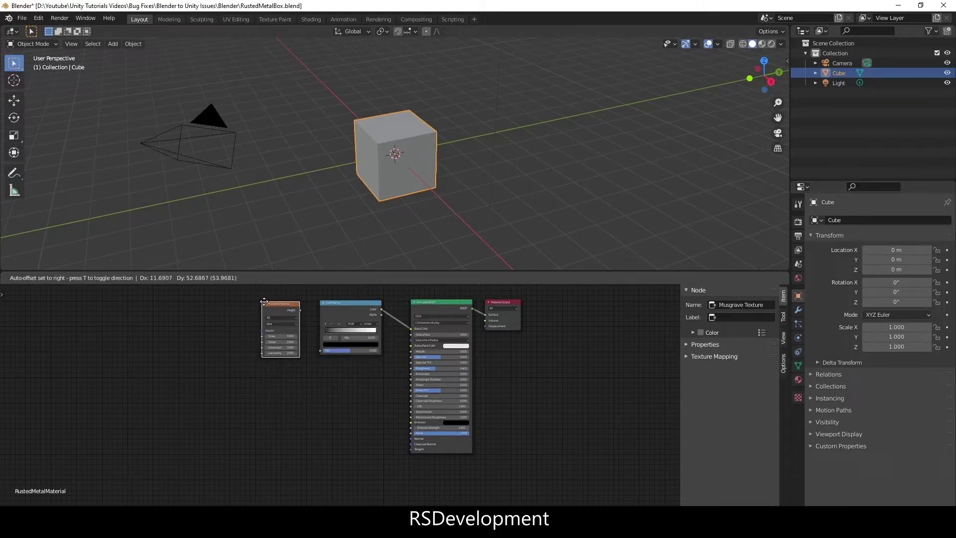
{"action": "left_click", "coordinate": [304, 309]}
{"action": "left_click", "coordinate": [306, 309]}
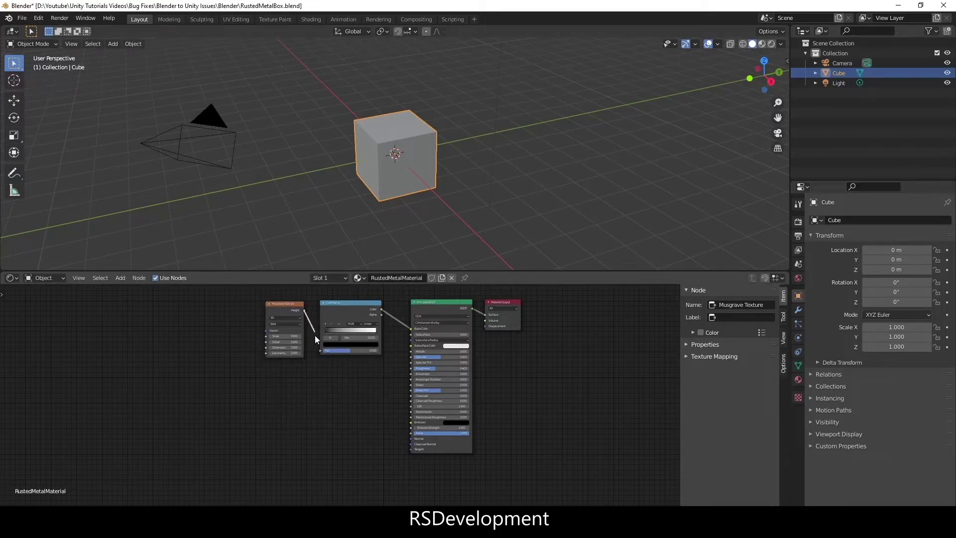
{"action": "left_click_drag", "start_coordinate": [321, 351], "coordinate": [321, 351]}
Add a Noise Texture feeding Musgrave Vector, then move the three texture nodes left.
{"action": "key", "text": "shift+a"}
{"action": "type", "text": "noise"}
{"action": "key", "text": "Return"}
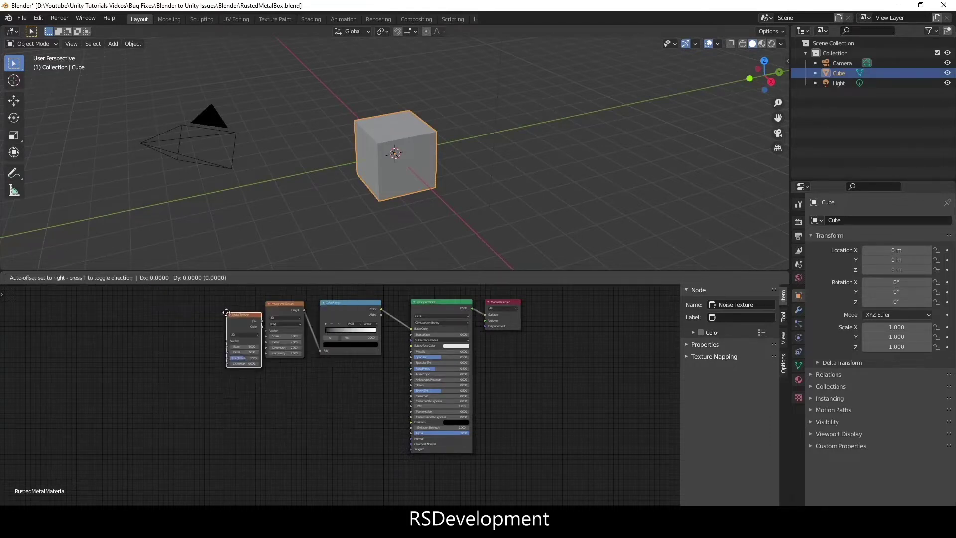
{"action": "left_click", "coordinate": [214, 305]}
{"action": "scroll", "coordinate": [299, 386], "scroll_direction": "up", "scroll_amount": 3}
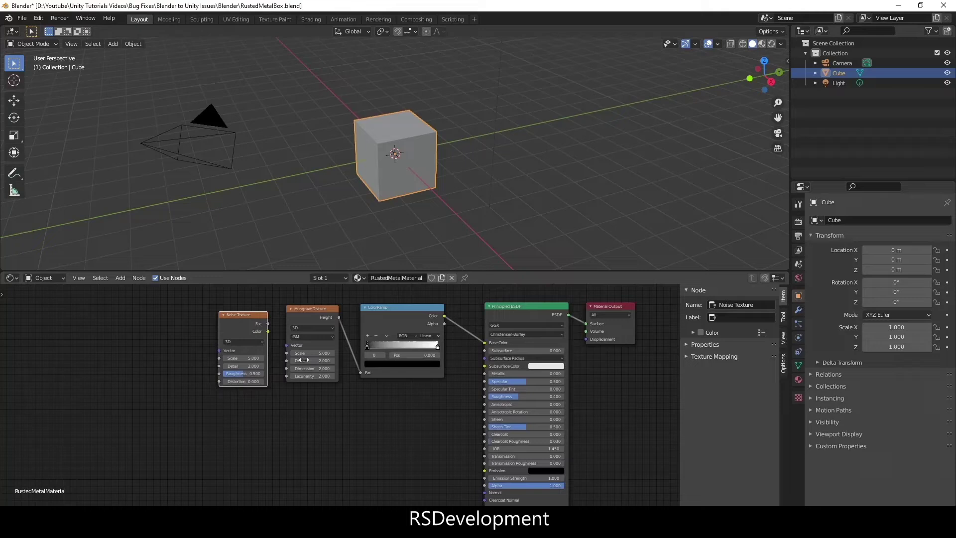
{"action": "left_click_drag", "start_coordinate": [252, 321], "coordinate": [287, 354]}
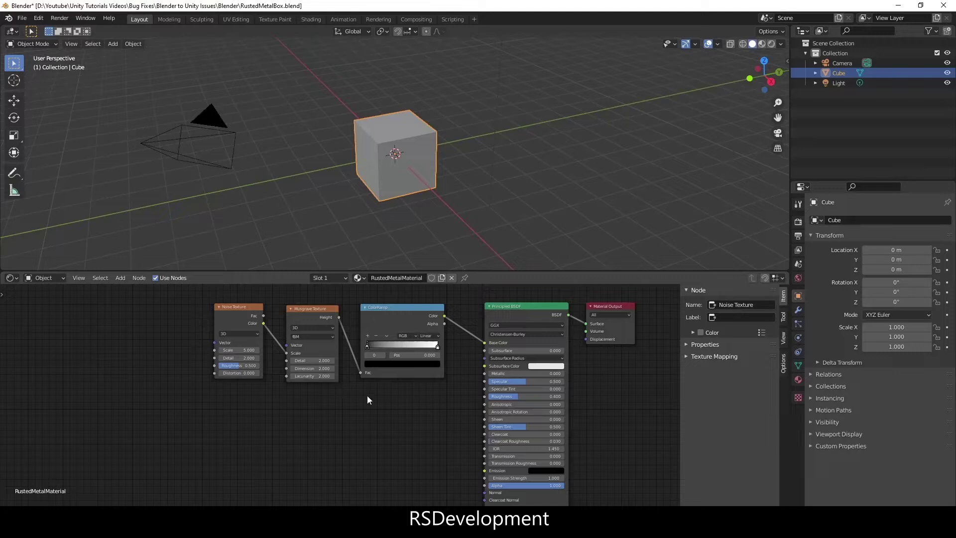
{"action": "left_click_drag", "start_coordinate": [188, 299], "coordinate": [448, 398]}
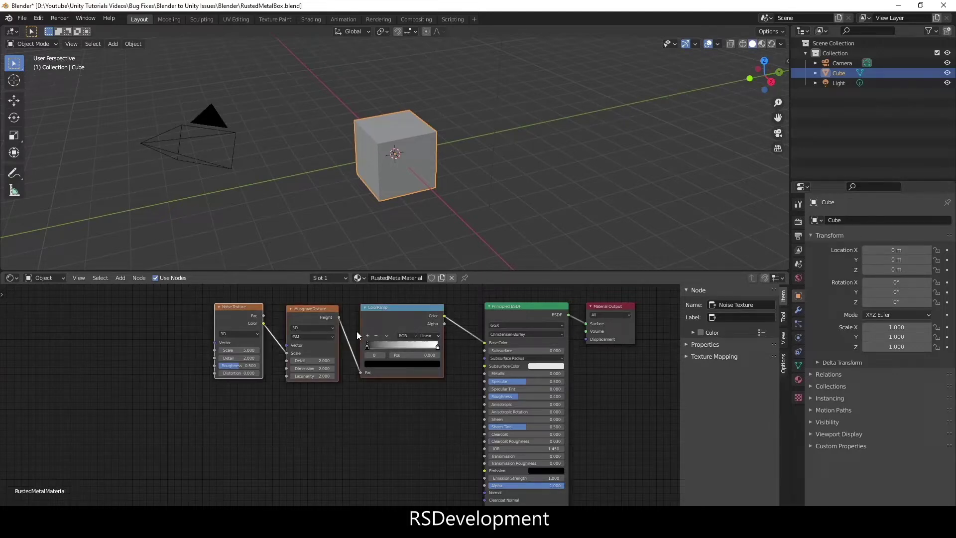
{"action": "left_click_drag", "start_coordinate": [397, 323], "coordinate": [340, 321]}
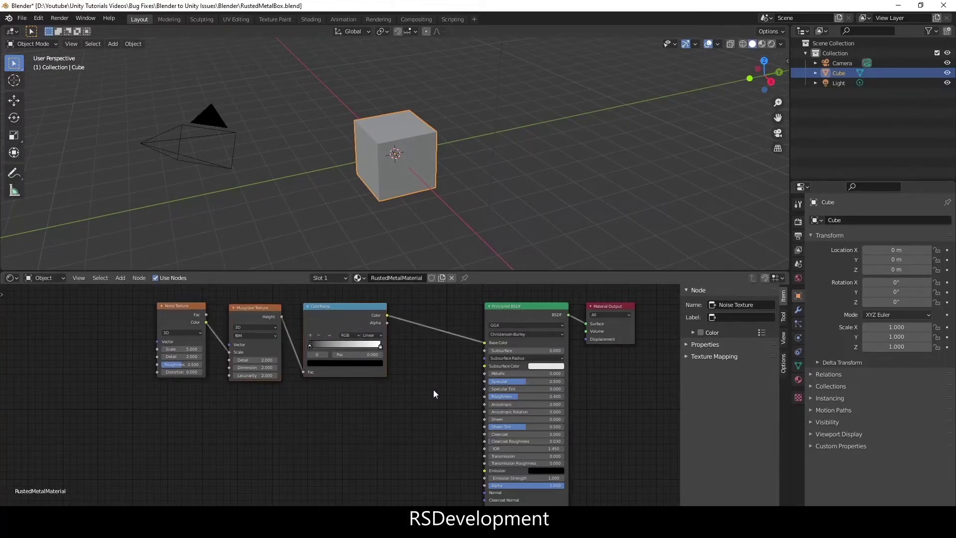
Add a Bump node fed by ColorRamp Color and driving the BSDF Normal.
{"action": "key", "text": "shift+a"}
{"action": "left_click", "coordinate": [433, 390]}
{"action": "type", "text": "bump"}
{"action": "key", "text": "Return"}
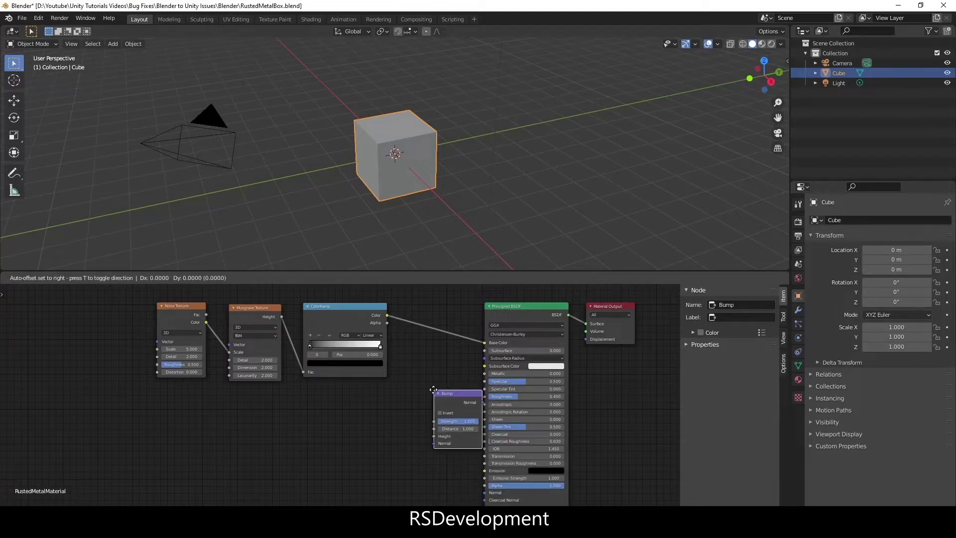
{"action": "left_click", "coordinate": [412, 415]}
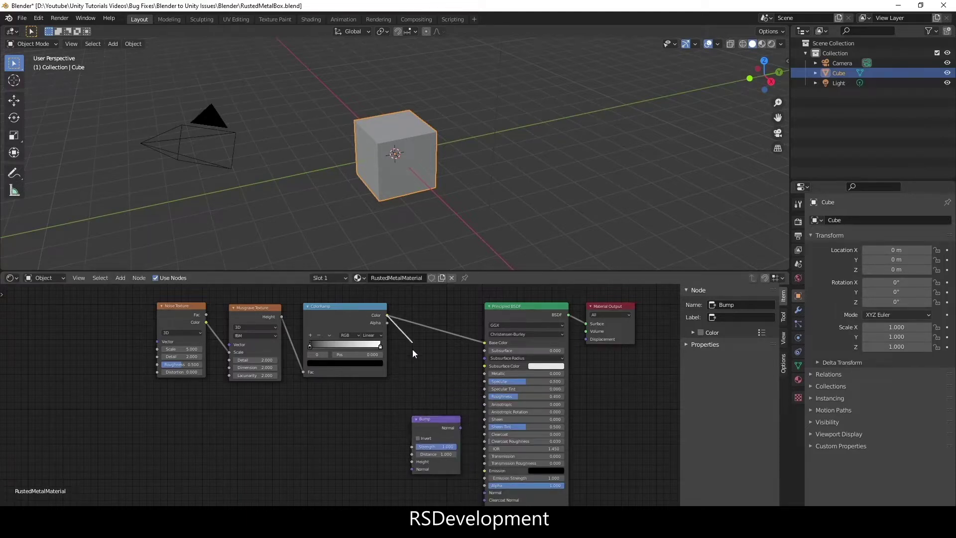
{"action": "left_click_drag", "start_coordinate": [387, 315], "coordinate": [411, 461]}
{"action": "left_click_drag", "start_coordinate": [435, 430], "coordinate": [484, 493]}
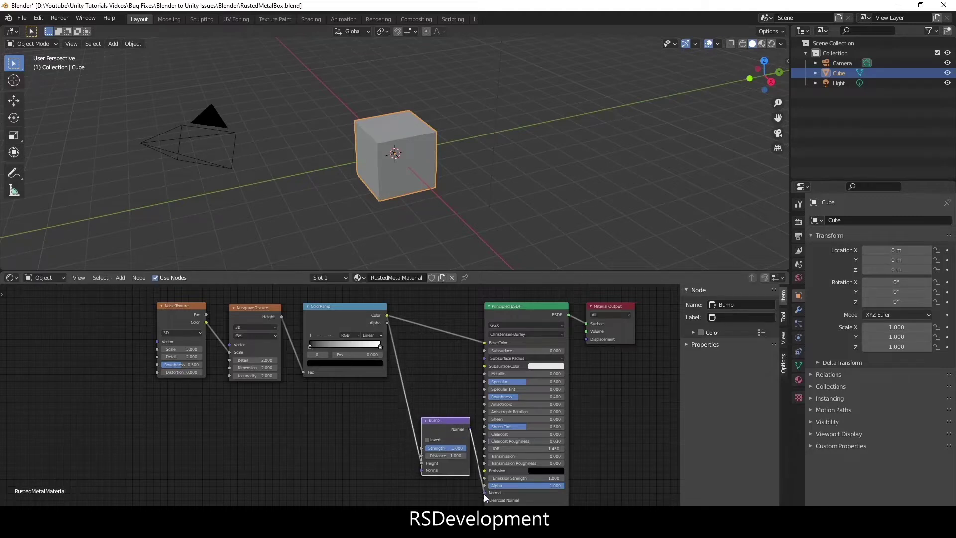
{"action": "left_click_drag", "start_coordinate": [453, 422], "coordinate": [444, 453]}
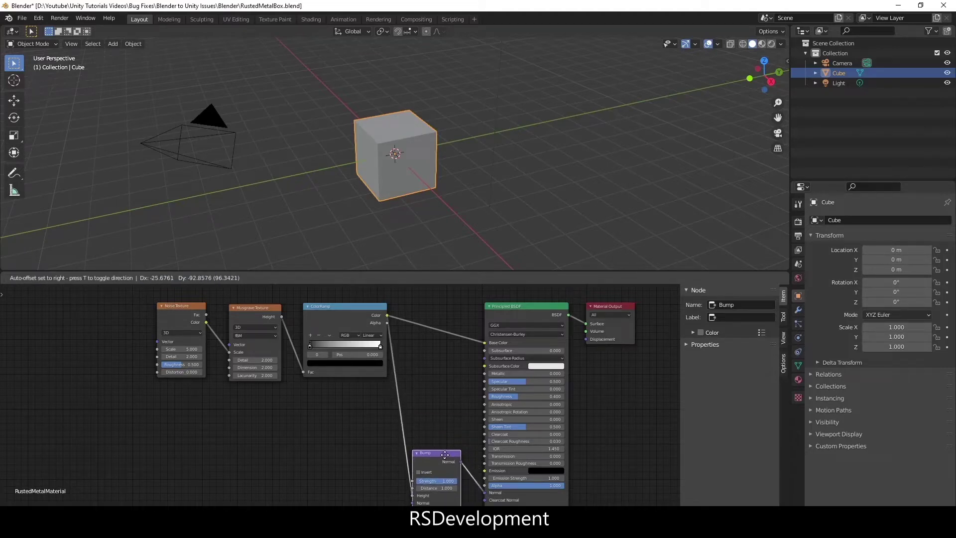
Preview the cube in material shading and set the ramp's dark stop to grey 6A6A6A.
{"action": "left_click", "coordinate": [761, 44]}
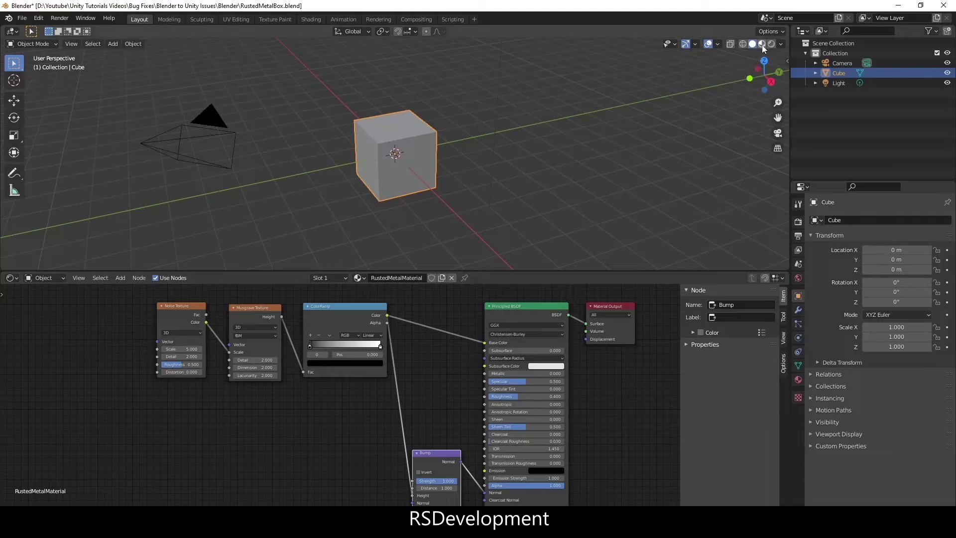
{"action": "middle_click_drag", "start_coordinate": [461, 168], "coordinate": [333, 175]}
{"action": "scroll", "coordinate": [428, 186], "scroll_direction": "up", "scroll_amount": 4}
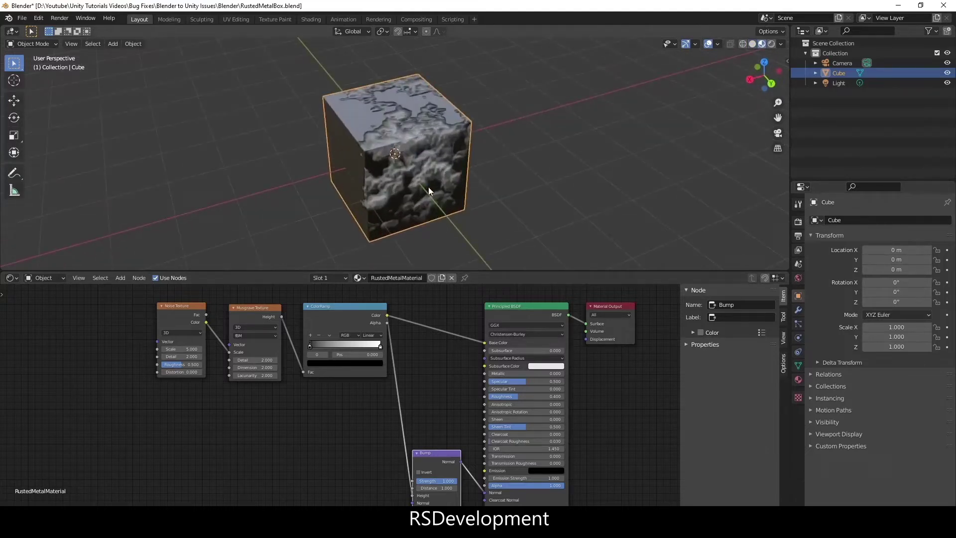
{"action": "left_click", "coordinate": [327, 363]}
{"action": "left_click", "coordinate": [358, 321]}
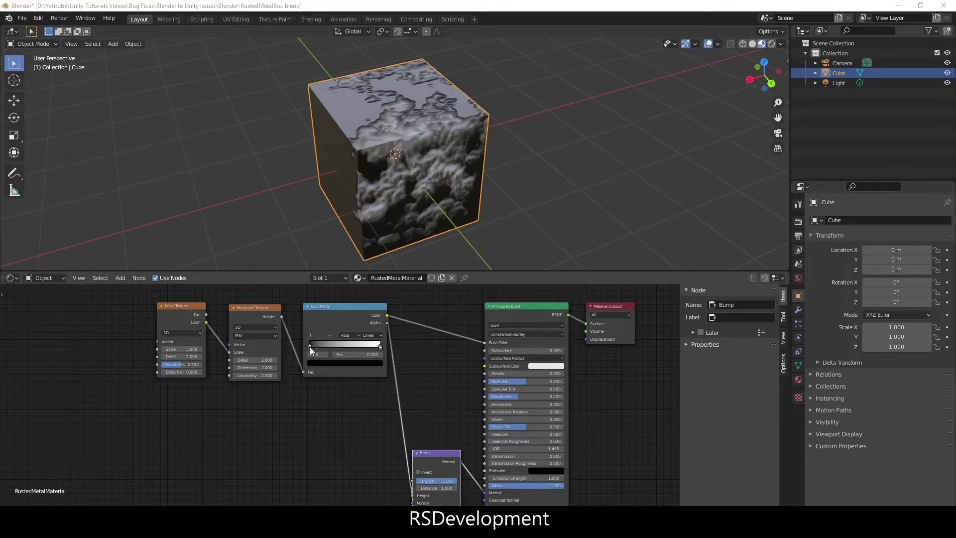
{"action": "left_click", "coordinate": [331, 363]}
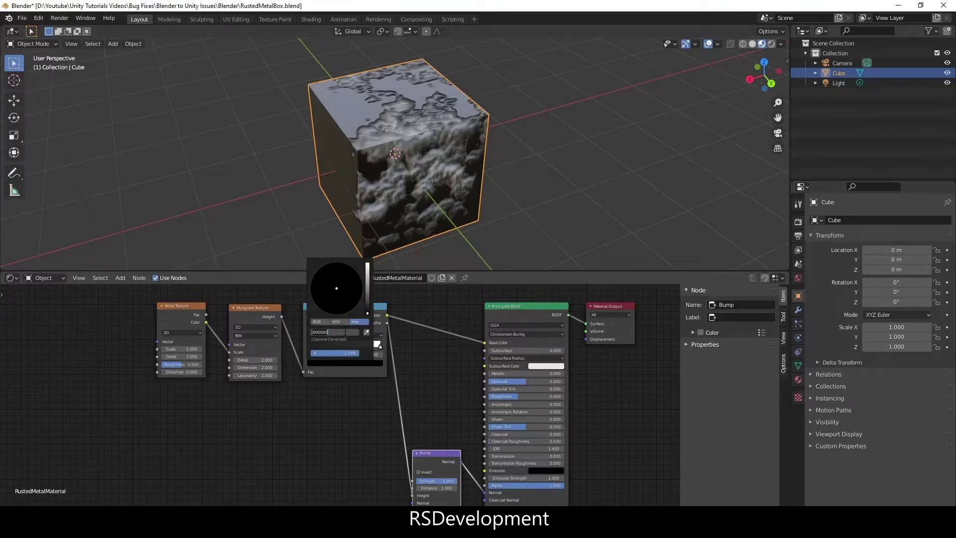
{"action": "type", "text": "6A6A6A"}
{"action": "key", "text": "Return"}
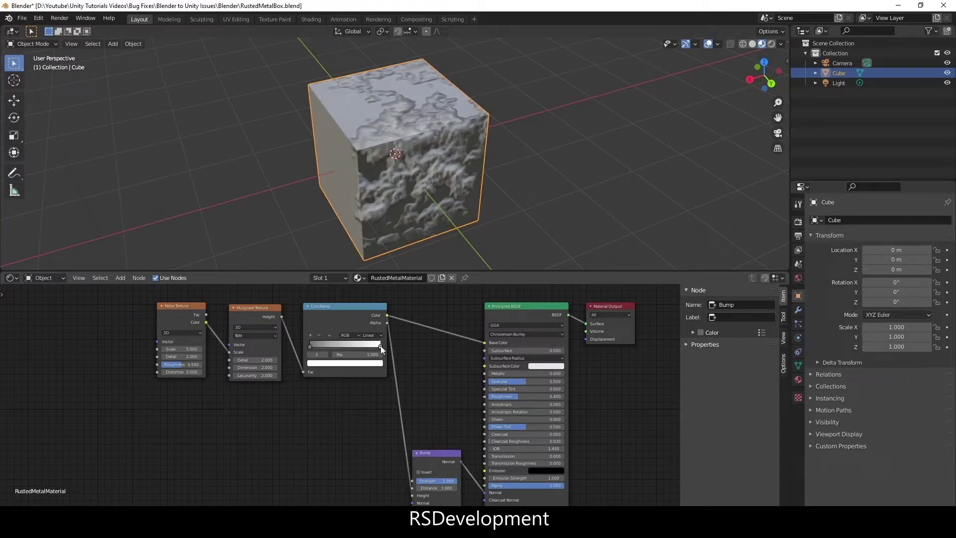
Set the ColorRamp stop position to 0.25.
{"action": "left_click", "coordinate": [378, 352]}
{"action": "type", "text": "0.0"}
{"action": "key", "text": "BackSpace"}
{"action": "key", "text": "BackSpace"}
{"action": "key", "text": "BackSpace"}
{"action": "type", "text": "1.0"}
{"action": "key", "text": "Return"}
{"action": "left_click", "coordinate": [374, 356]}
{"action": "type", "text": "0.25"}
{"action": "key", "text": "Return"}
Change the white stop to a brown colour via its hex value.
{"action": "left_click", "coordinate": [349, 364]}
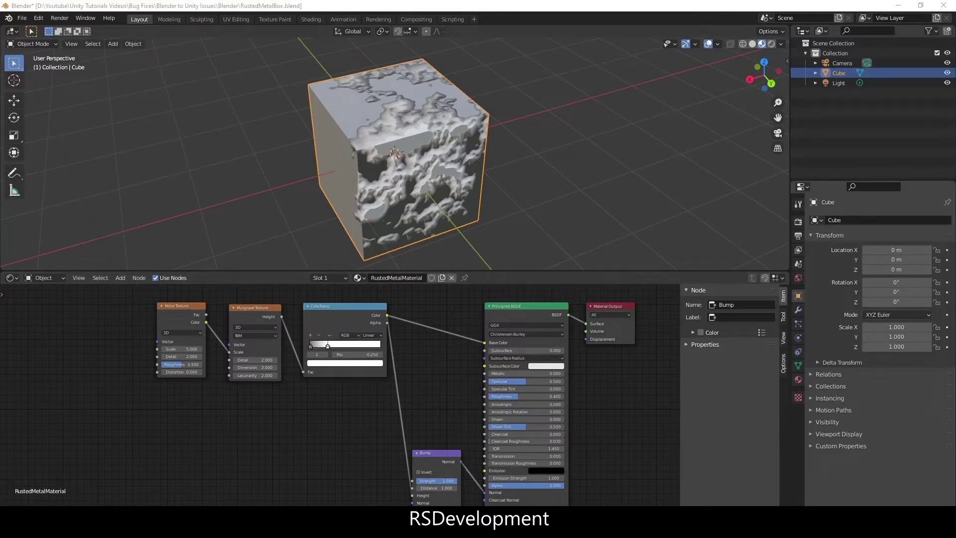
{"action": "left_click", "coordinate": [345, 364]}
{"action": "left_click", "coordinate": [341, 332]}
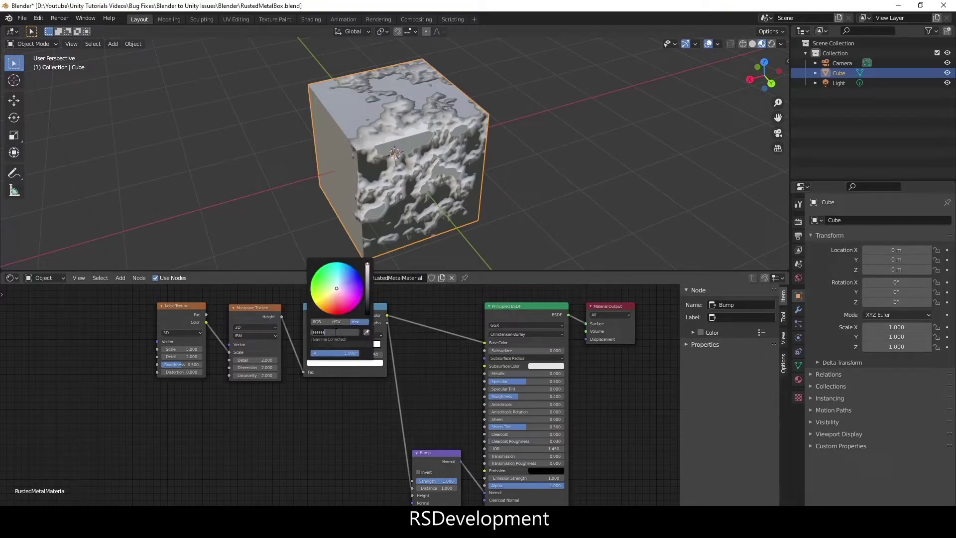
{"action": "key", "text": "ctrl+v"}
{"action": "key", "text": "Return"}
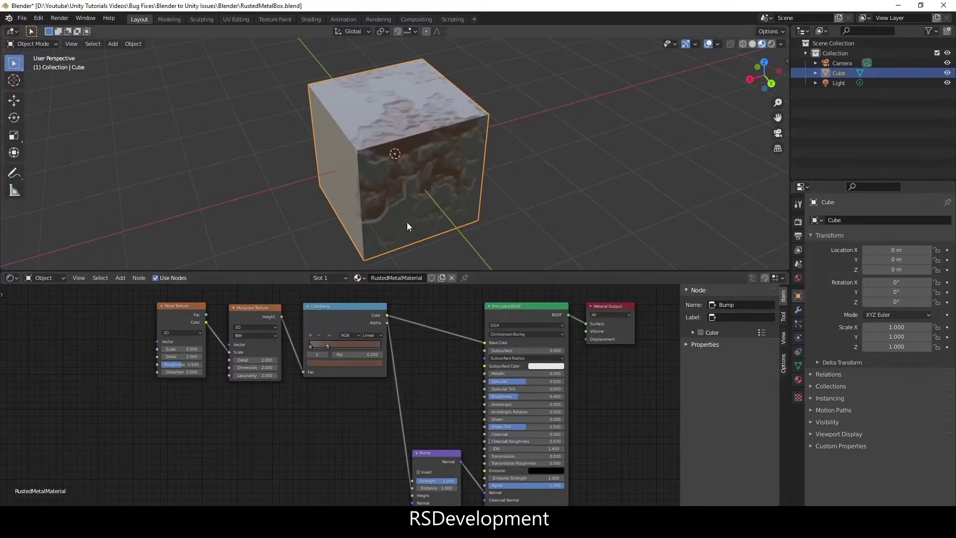
Raise Musgrave and Noise Texture Detail to 16 and start increasing the Noise Scale.
{"action": "mouse_move", "coordinate": [396, 172]}
{"action": "middle_mouse_down"}
{"action": "mouse_move", "coordinate": [433, 168]}
{"action": "mouse_move", "coordinate": [406, 158]}
{"action": "middle_mouse_up"}
{"action": "scroll", "coordinate": [242, 374], "scroll_direction": "up", "scroll_amount": 1}
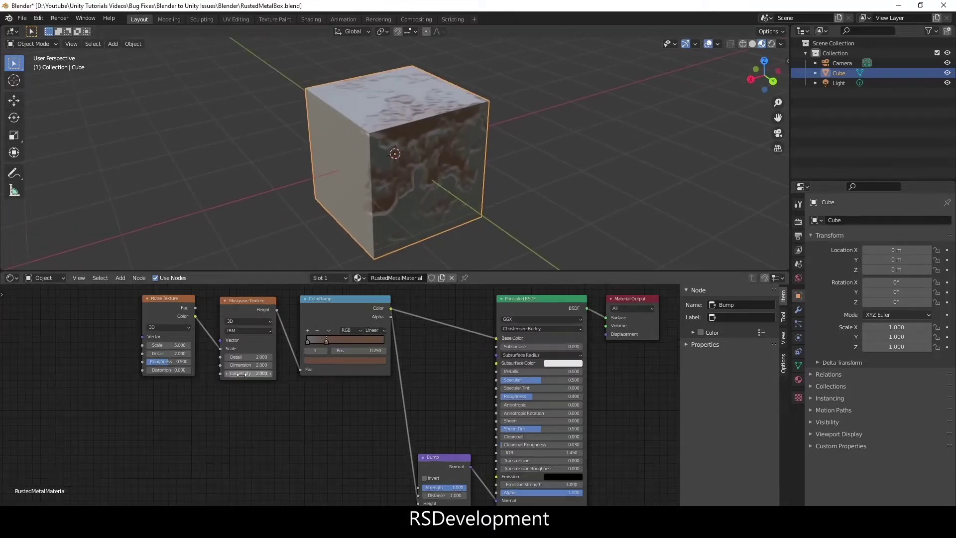
{"action": "scroll", "coordinate": [301, 387], "scroll_direction": "up", "scroll_amount": 1}
{"action": "middle_click_drag", "start_coordinate": [301, 387], "coordinate": [398, 417]}
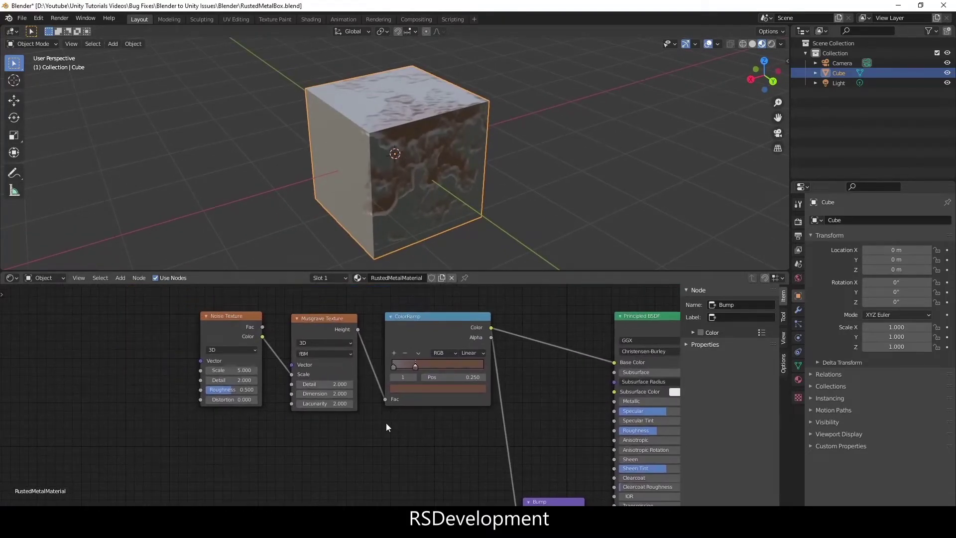
{"action": "left_click_drag", "start_coordinate": [327, 388], "coordinate": [348, 387]}
{"action": "left_click", "coordinate": [222, 380]}
{"action": "type", "text": "16"}
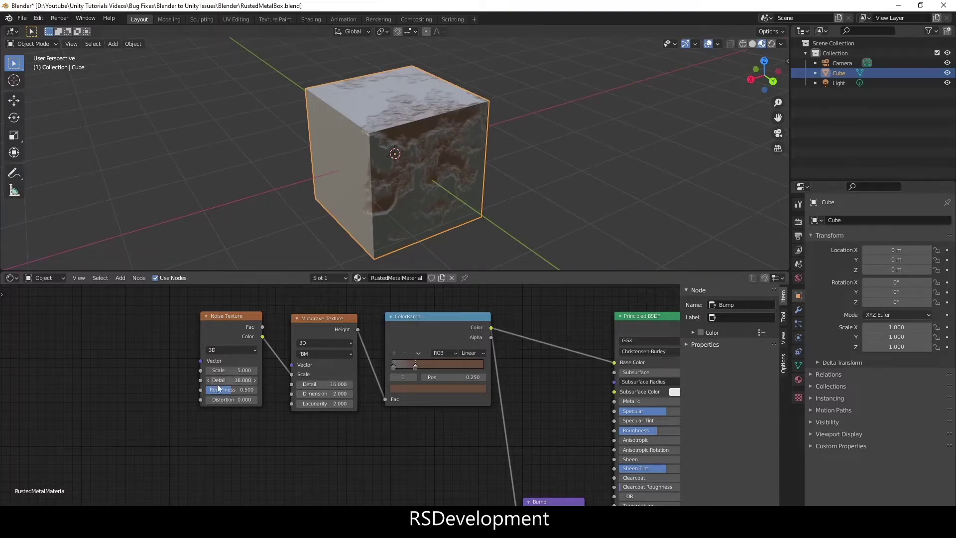
{"action": "key", "text": "Return"}
{"action": "left_click_drag", "start_coordinate": [229, 370], "coordinate": [291, 370]}
{"action": "left_click", "coordinate": [227, 370]}
Set the Noise Texture Scale to 18 and check the finer rust on the cube.
{"action": "type", "text": "18"}
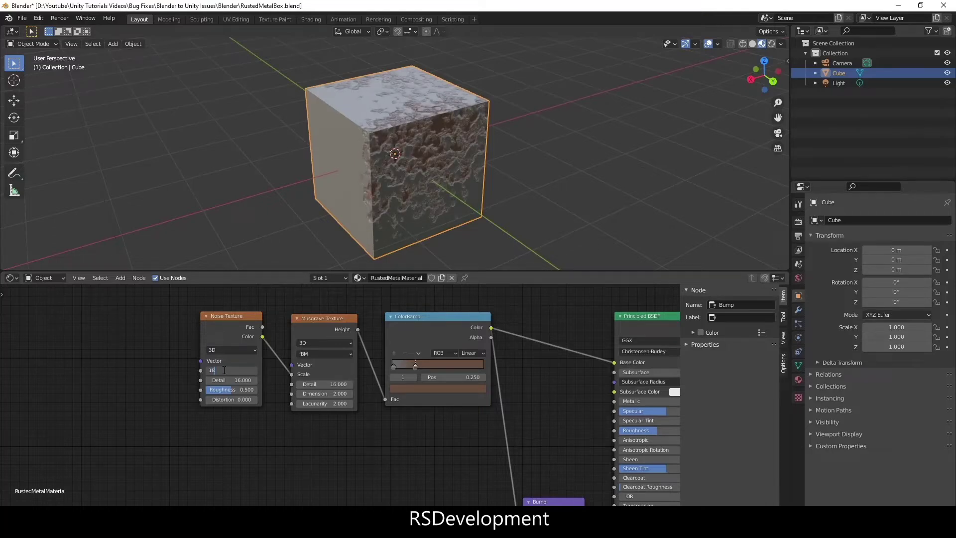
{"action": "key", "text": "Return"}
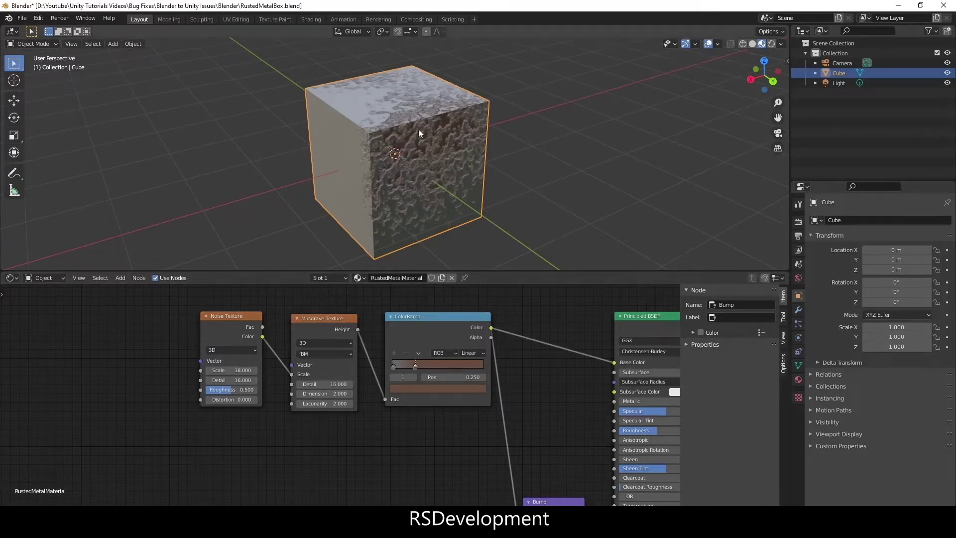
{"action": "middle_click_drag", "start_coordinate": [418, 129], "coordinate": [453, 138]}
{"action": "scroll", "coordinate": [398, 141], "scroll_direction": "up", "scroll_amount": 2}
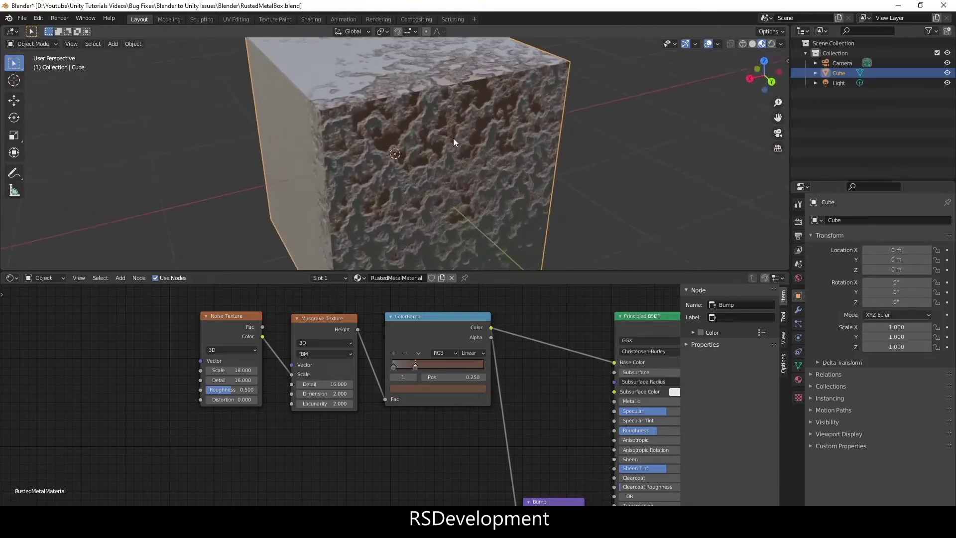
{"action": "scroll", "coordinate": [453, 139], "scroll_direction": "down", "scroll_amount": 3}
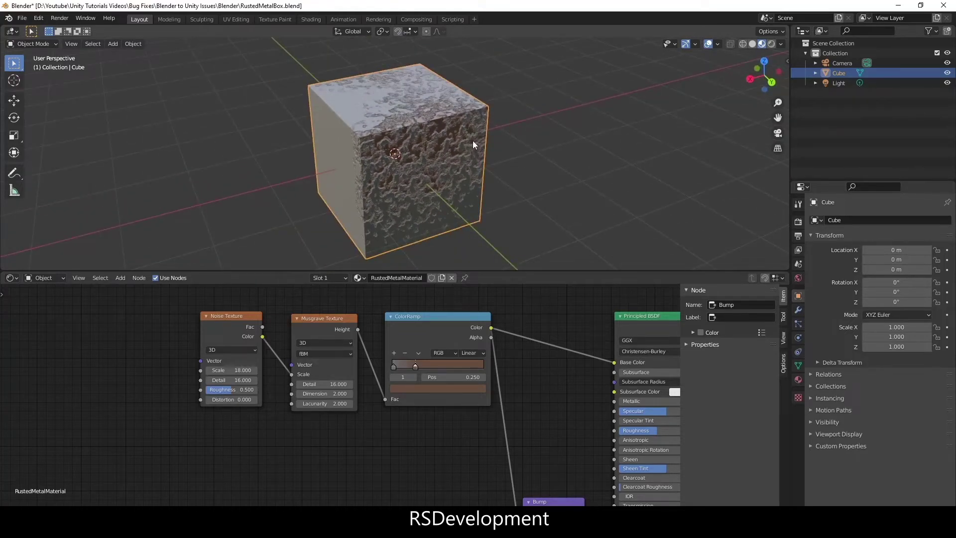
Enter Edit Mode on the cube and select all its faces.
{"action": "middle_click_drag", "start_coordinate": [474, 151], "coordinate": [443, 141]}
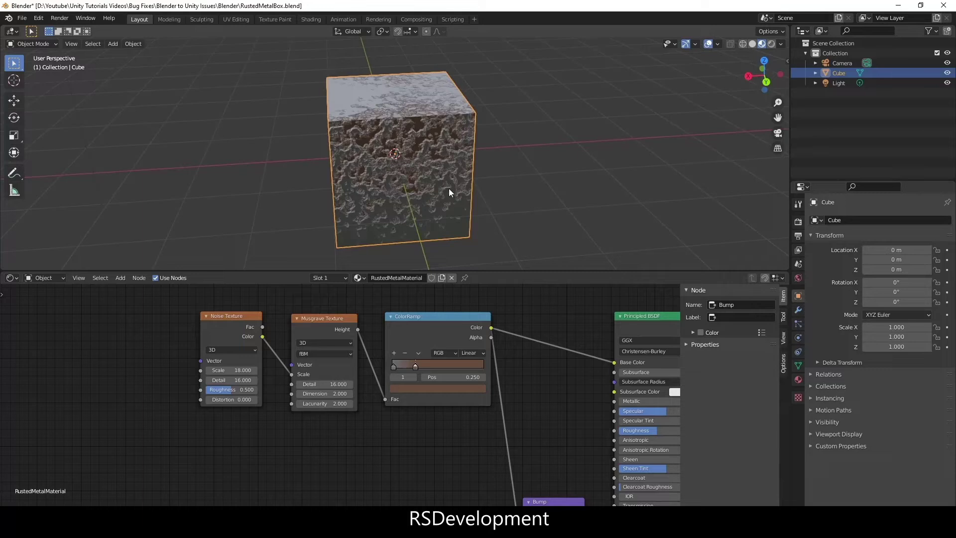
{"action": "middle_click_drag", "start_coordinate": [428, 190], "coordinate": [453, 163]}
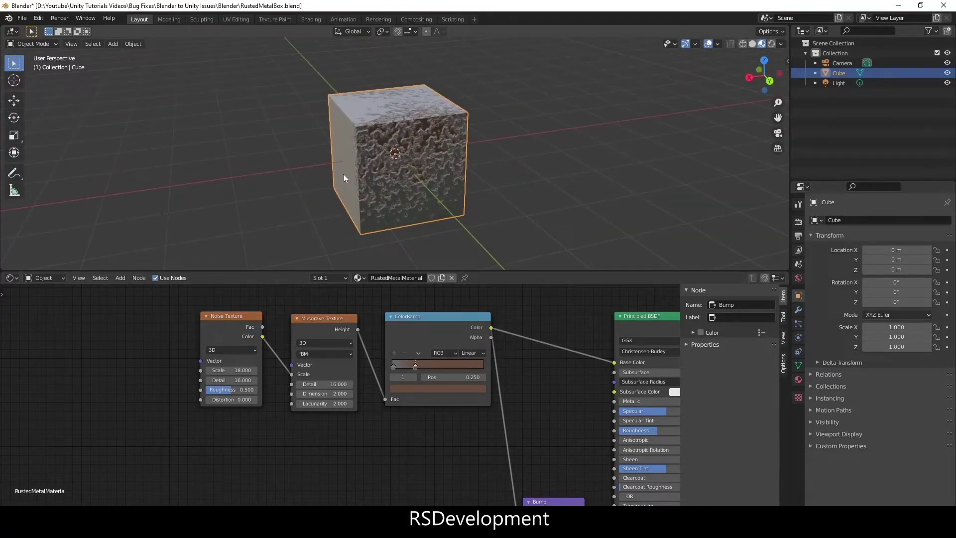
{"action": "key", "text": "Tab"}
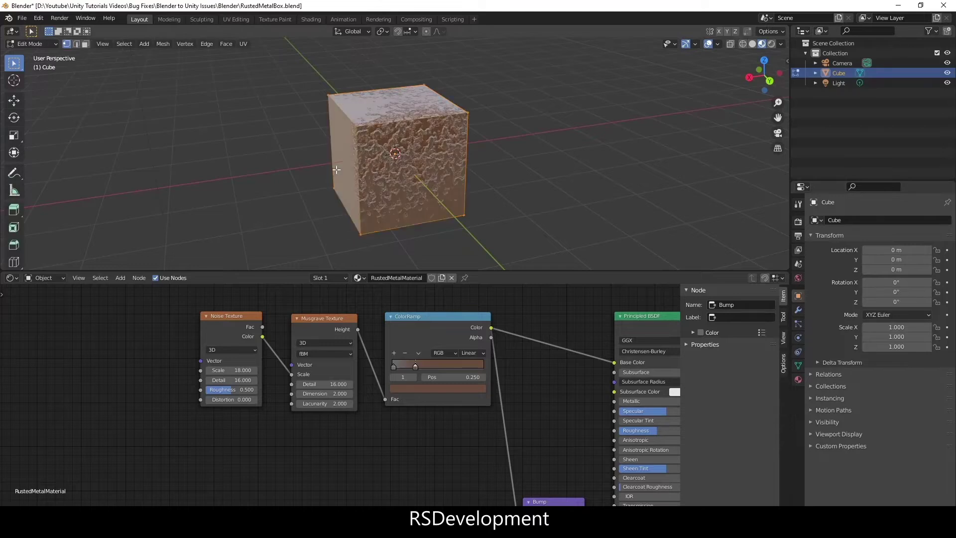
{"action": "key", "text": "u"}
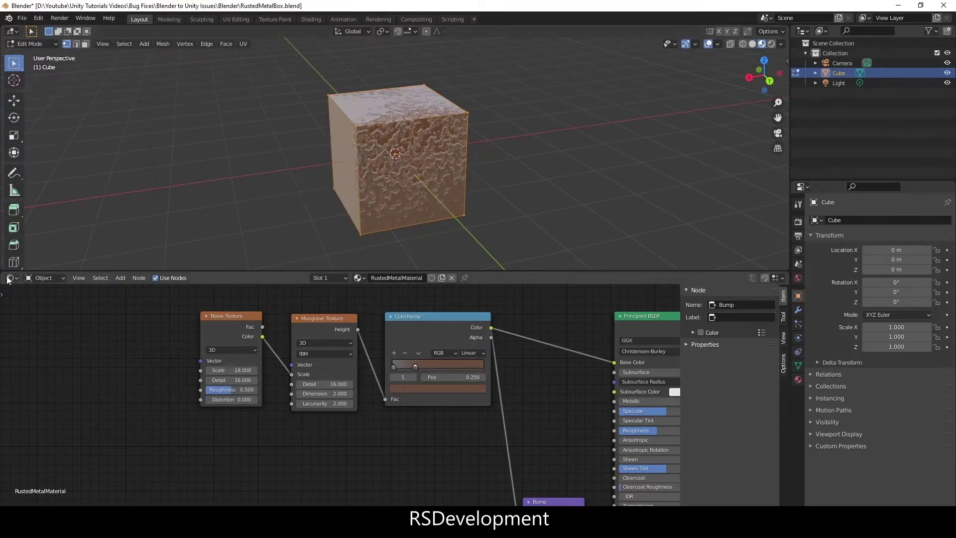
Split a new area beside the node editor and make it a UV image editor.
{"action": "left_click_drag", "start_coordinate": [6, 275], "coordinate": [146, 299]}
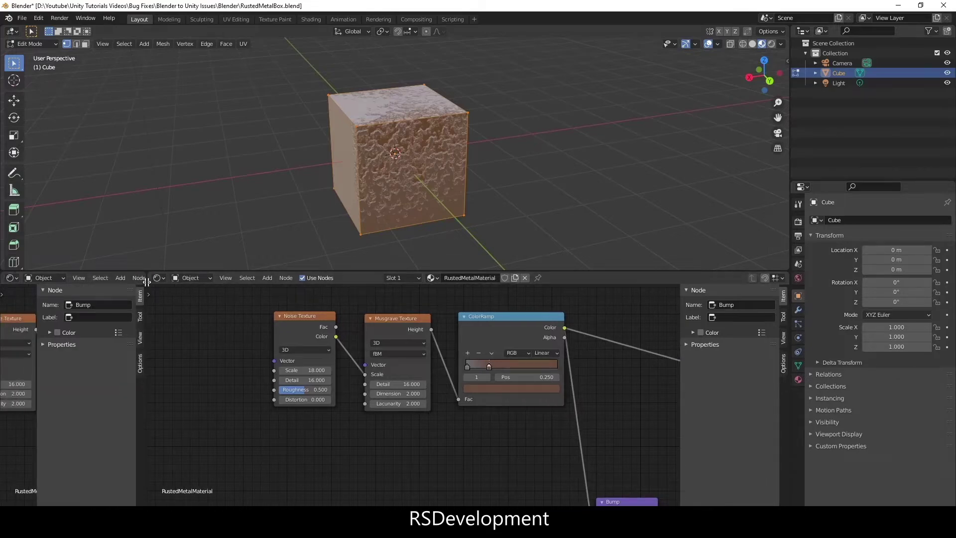
{"action": "left_click", "coordinate": [10, 278]}
{"action": "left_click", "coordinate": [33, 317]}
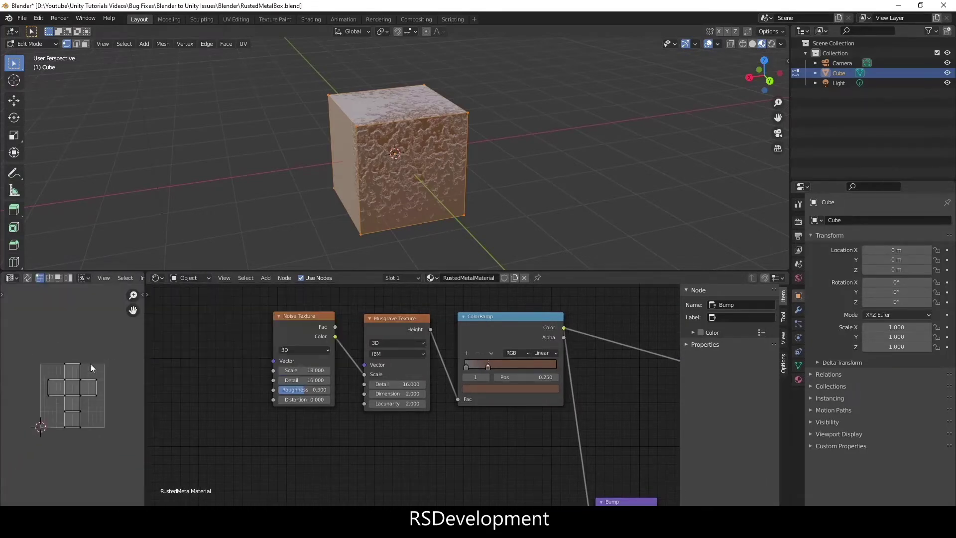
Unwrap the cube with Smart UV Project, then select all six material nodes.
{"action": "mouse_move", "coordinate": [393, 155]}
{"action": "middle_mouse_down"}
{"action": "mouse_move", "coordinate": [367, 153]}
{"action": "mouse_move", "coordinate": [390, 158]}
{"action": "middle_mouse_up"}
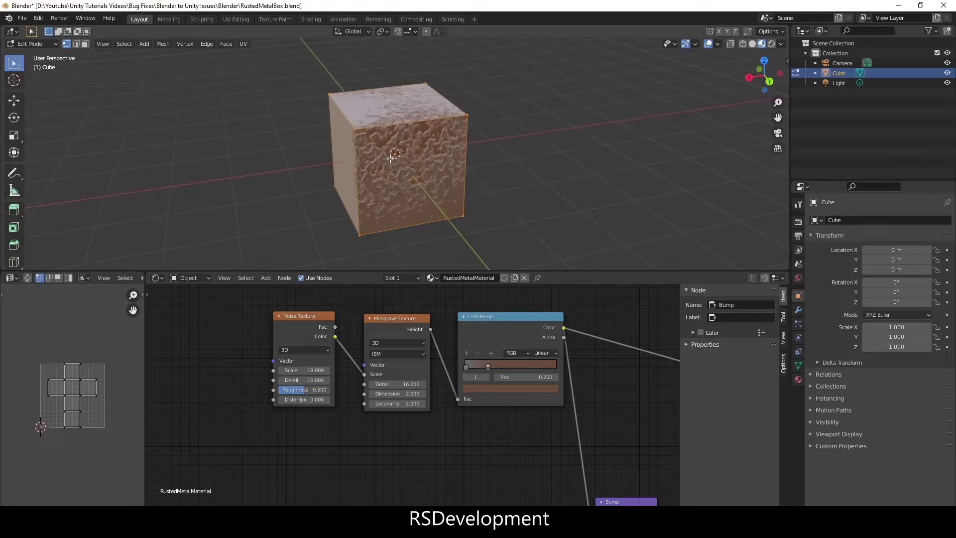
{"action": "key", "text": "u"}
{"action": "left_click", "coordinate": [378, 169]}
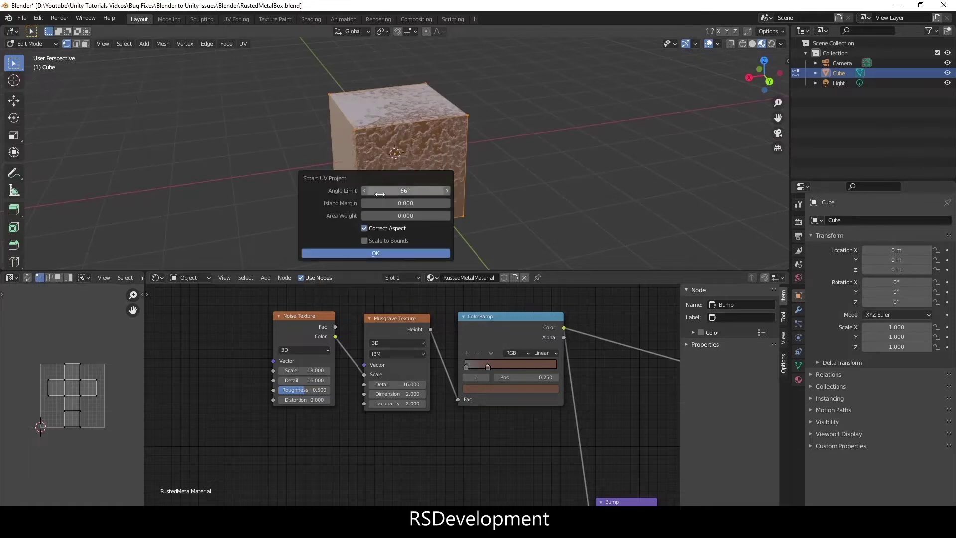
{"action": "left_click", "coordinate": [384, 251]}
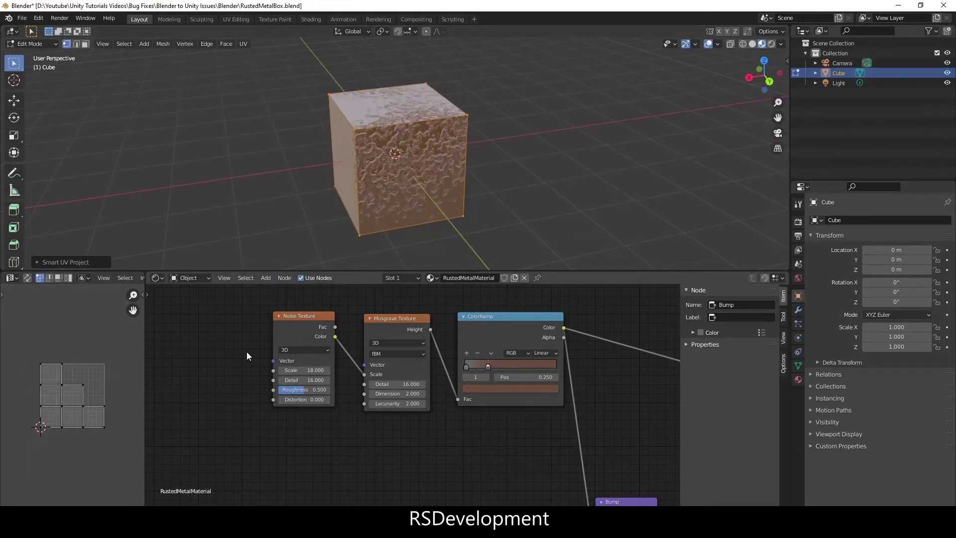
{"action": "scroll", "coordinate": [323, 370], "scroll_direction": "down", "scroll_amount": 3}
{"action": "middle_click_drag", "start_coordinate": [494, 422], "coordinate": [456, 405]}
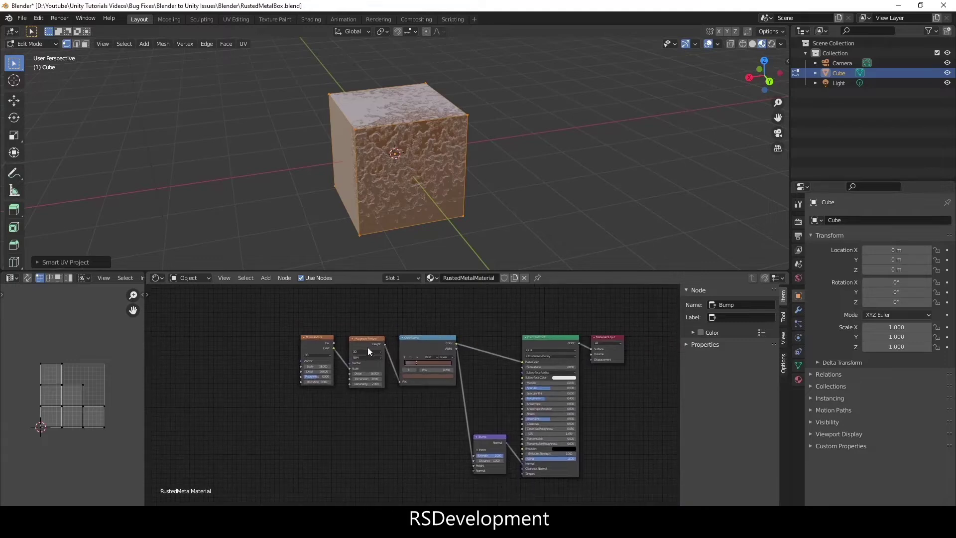
{"action": "left_click_drag", "start_coordinate": [278, 304], "coordinate": [632, 491]}
Add an Image Texture node left of the texture chain and duplicate it below.
{"action": "left_click", "coordinate": [372, 419]}
{"action": "middle_click_drag", "start_coordinate": [379, 406], "coordinate": [513, 404]}
{"action": "key", "text": "shift+a"}
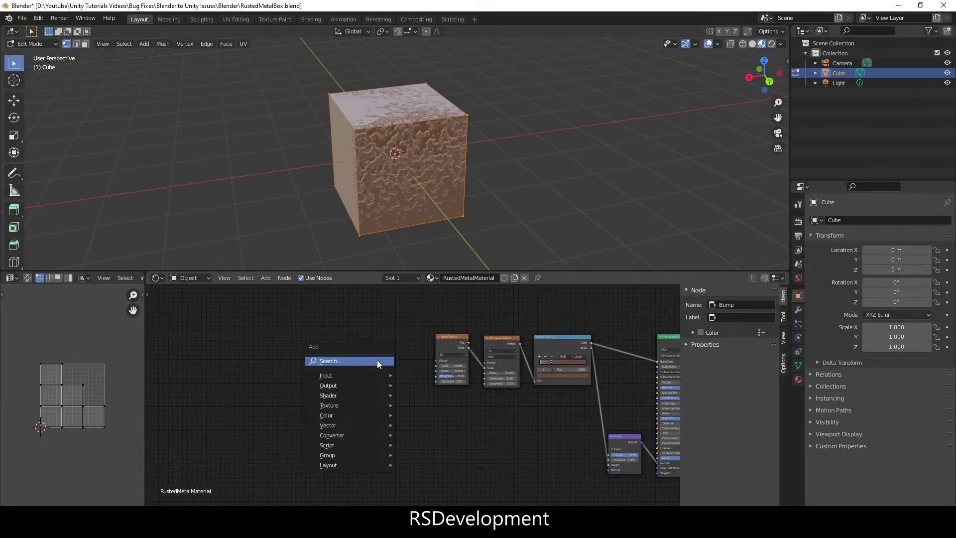
{"action": "left_click", "coordinate": [377, 360]}
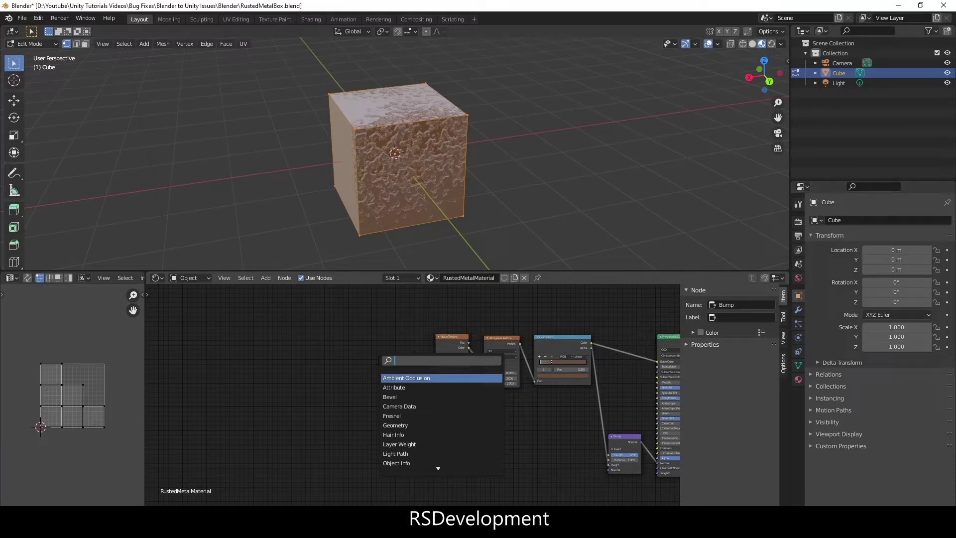
{"action": "type", "text": "image"}
{"action": "key", "text": "Return"}
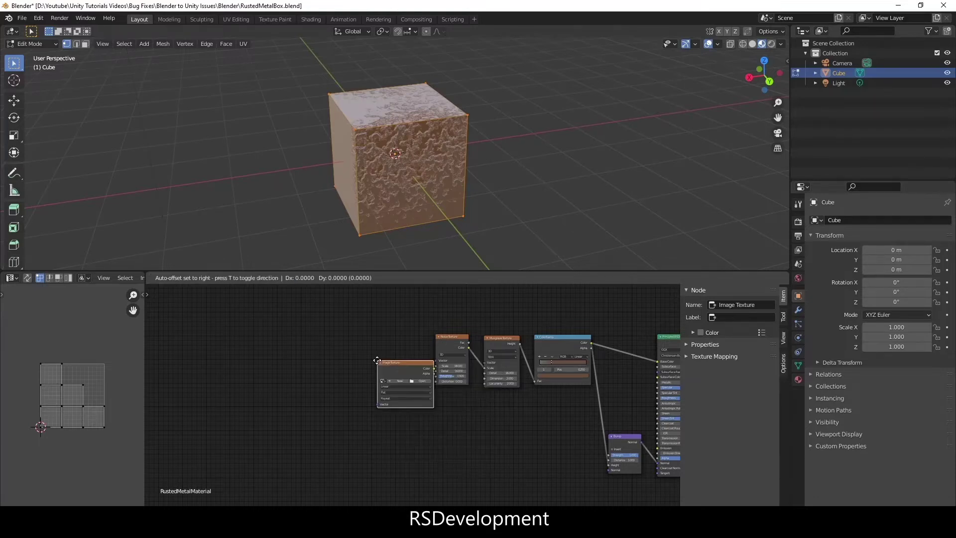
{"action": "left_click", "coordinate": [368, 334]}
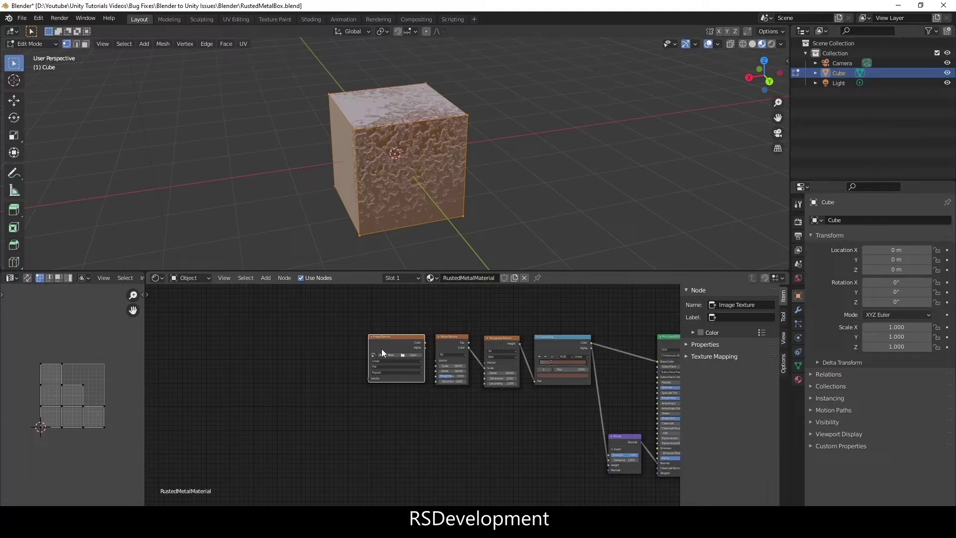
{"action": "key", "text": "shift+d"}
{"action": "left_click", "coordinate": [383, 417]}
Arrange the image nodes and give the top one a new image named RustedMetalDiffuse.
{"action": "left_click", "coordinate": [385, 339]}
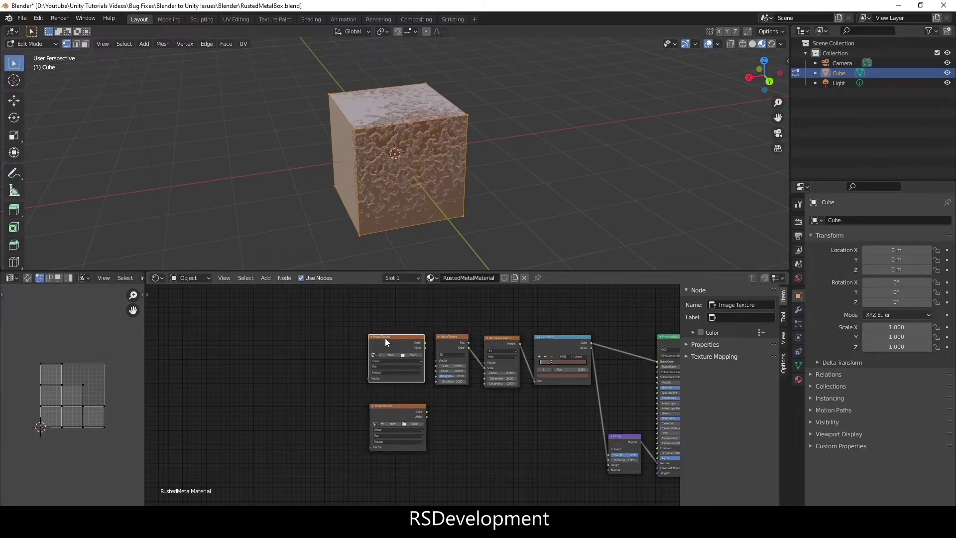
{"action": "scroll", "coordinate": [407, 358], "scroll_direction": "up", "scroll_amount": 2}
{"action": "scroll", "coordinate": [413, 363], "scroll_direction": "up", "scroll_amount": 1}
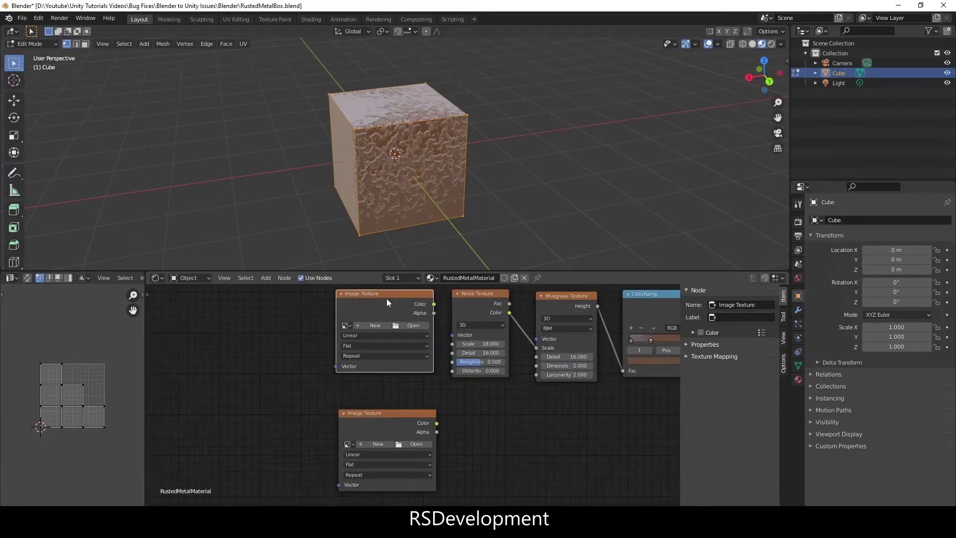
{"action": "left_click_drag", "start_coordinate": [387, 293], "coordinate": [355, 301]}
{"action": "left_click_drag", "start_coordinate": [386, 416], "coordinate": [348, 406]}
{"action": "left_click", "coordinate": [347, 332]}
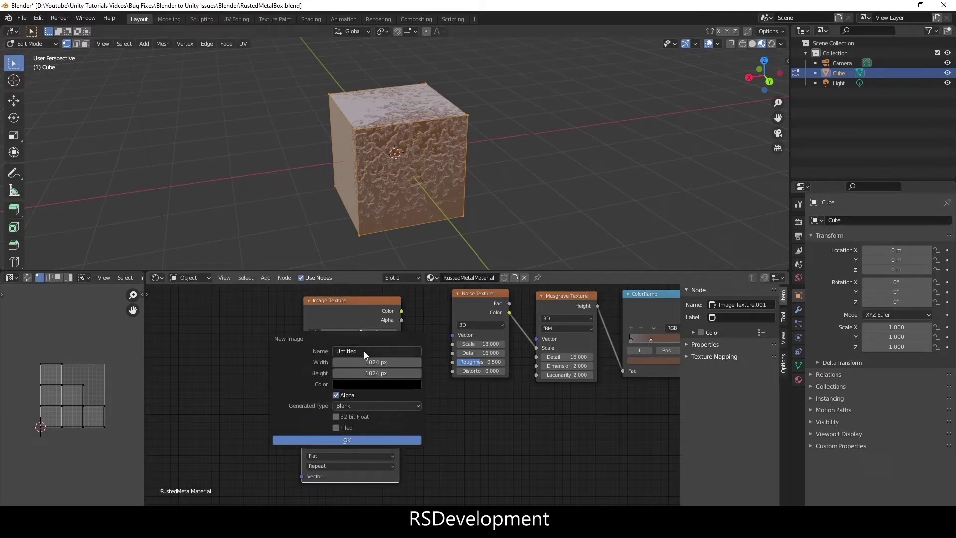
{"action": "left_click", "coordinate": [364, 351]}
{"action": "type", "text": "RustedMetal"}
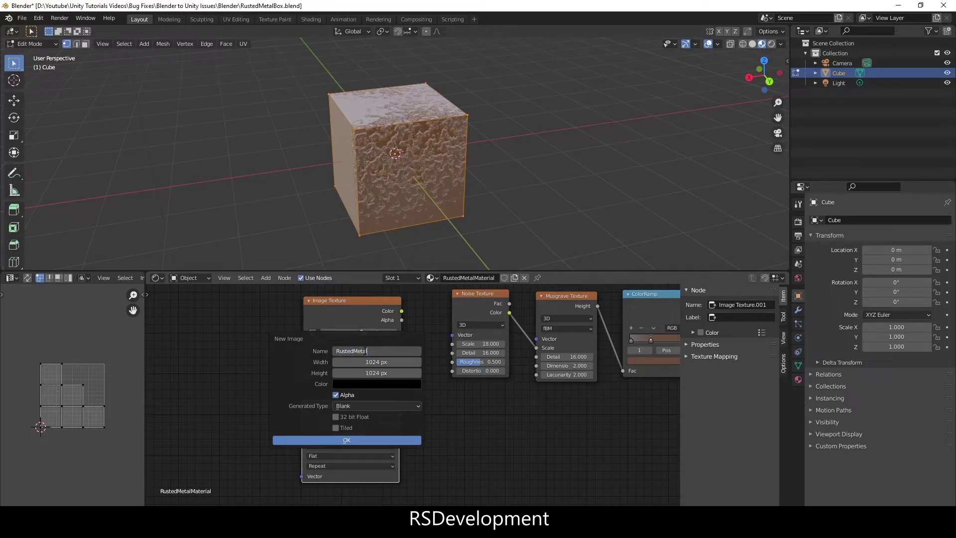
{"action": "type", "text": "Diffuse"}
{"action": "left_click", "coordinate": [357, 439]}
Create a new image named RustedMetalNormal on the second Image Texture node.
{"action": "left_click_drag", "start_coordinate": [352, 406], "coordinate": [352, 420]}
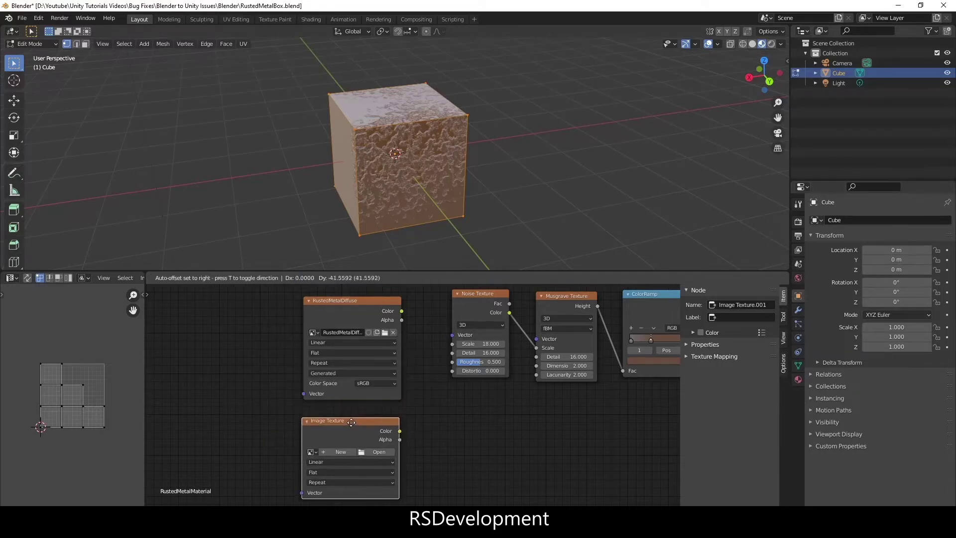
{"action": "left_click", "coordinate": [347, 453]}
{"action": "left_click", "coordinate": [367, 415]}
{"action": "type", "text": "Rusted"}
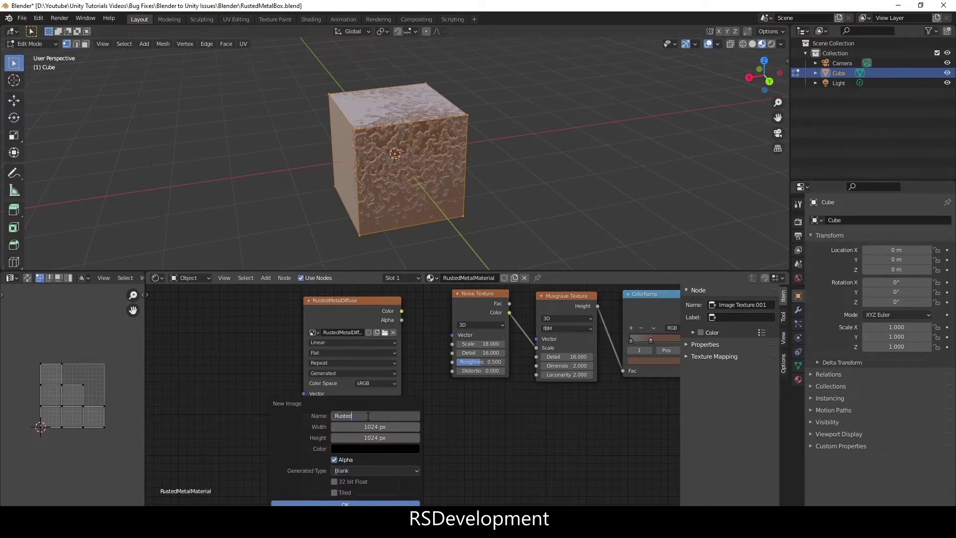
{"action": "type", "text": "MetalNormal"}
{"action": "left_click", "coordinate": [345, 503]}
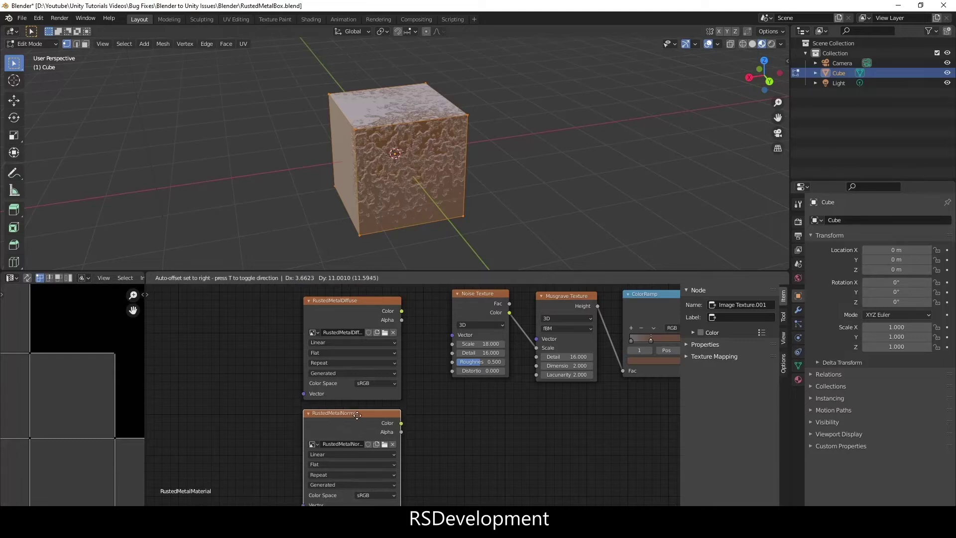
{"action": "scroll", "coordinate": [112, 397], "scroll_direction": "down", "scroll_amount": 4}
Switch rendering to Cycles on GPU Compute with 32 render samples.
{"action": "left_click", "coordinate": [320, 307]}
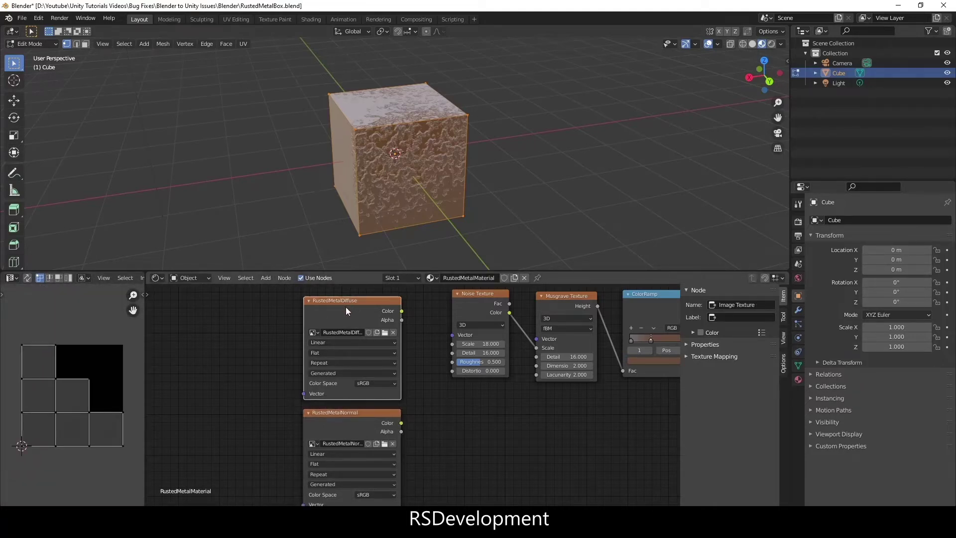
{"action": "left_click", "coordinate": [798, 222]}
{"action": "left_click", "coordinate": [888, 220]}
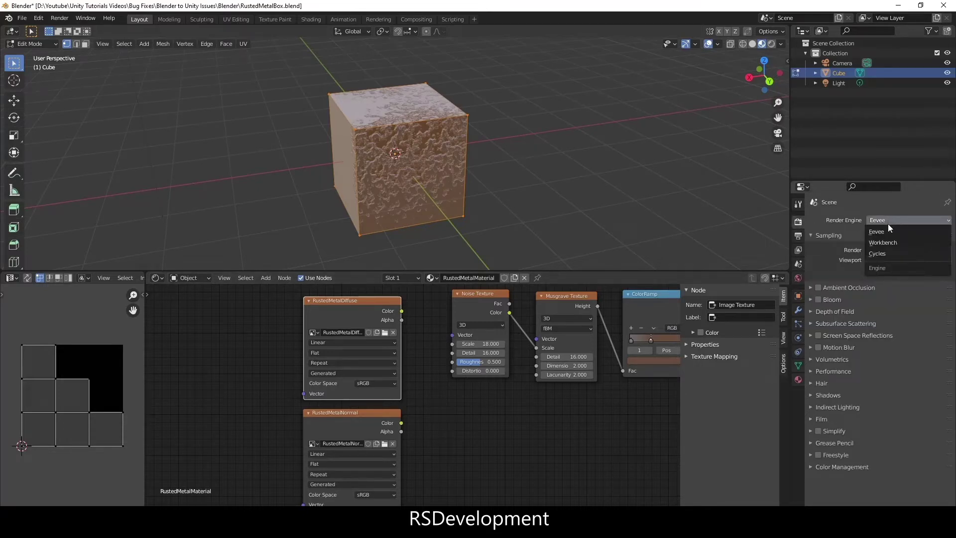
{"action": "left_click", "coordinate": [886, 251]}
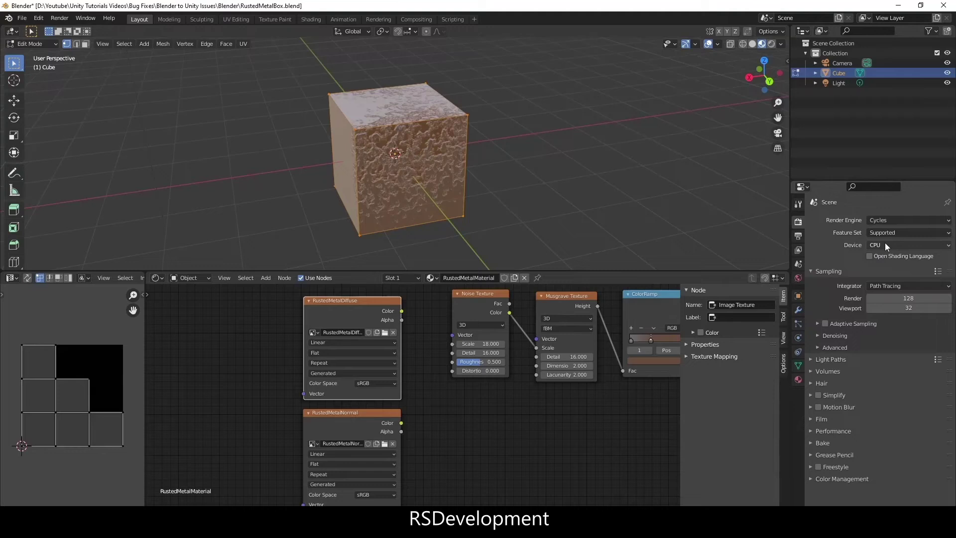
{"action": "left_click", "coordinate": [885, 244]}
{"action": "left_click", "coordinate": [883, 267]}
{"action": "left_click", "coordinate": [907, 298]}
{"action": "type", "text": "32"}
{"action": "key", "text": "Return"}
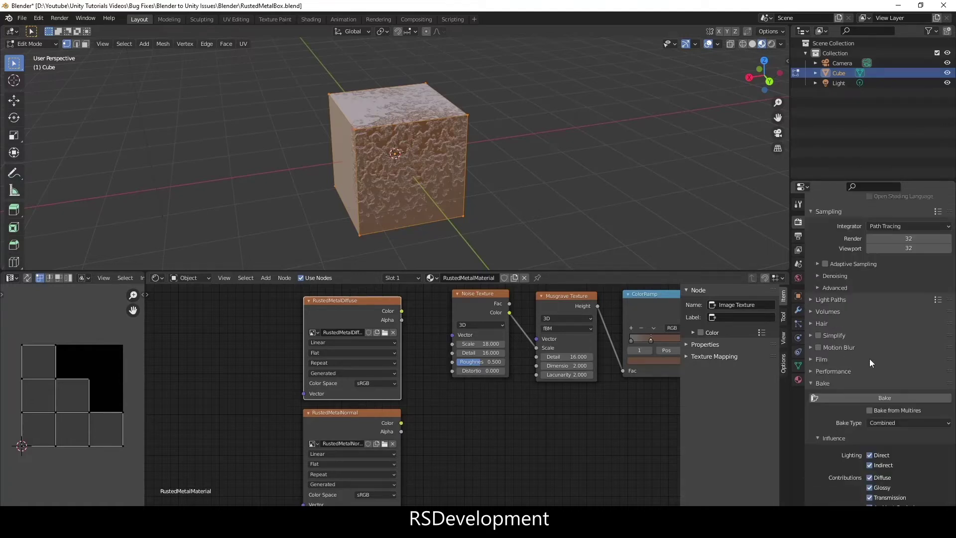
Set the bake type to Diffuse without direct lighting, targeting the RustedMetalDiffuse node.
{"action": "scroll", "coordinate": [869, 358], "scroll_direction": "down", "scroll_amount": 5}
{"action": "left_click", "coordinate": [901, 322]}
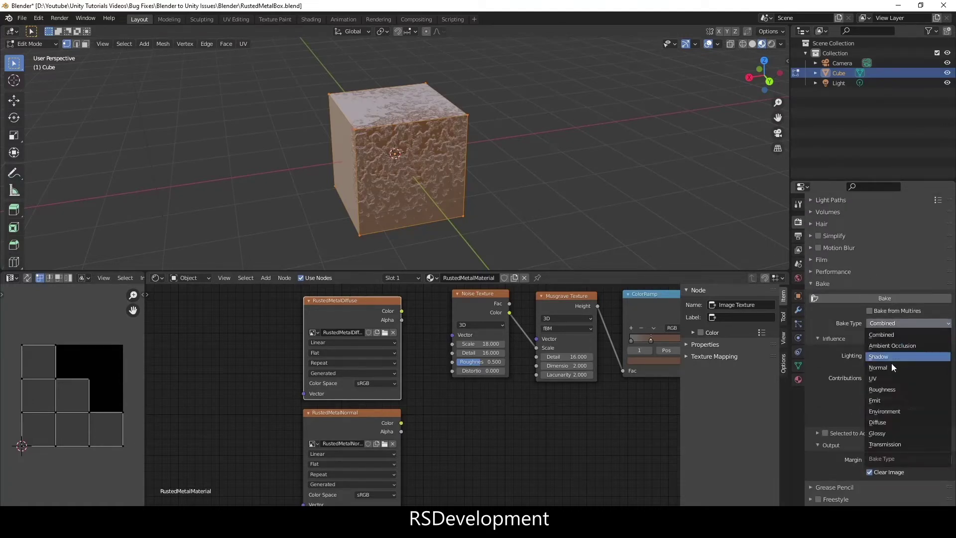
{"action": "left_click", "coordinate": [886, 421]}
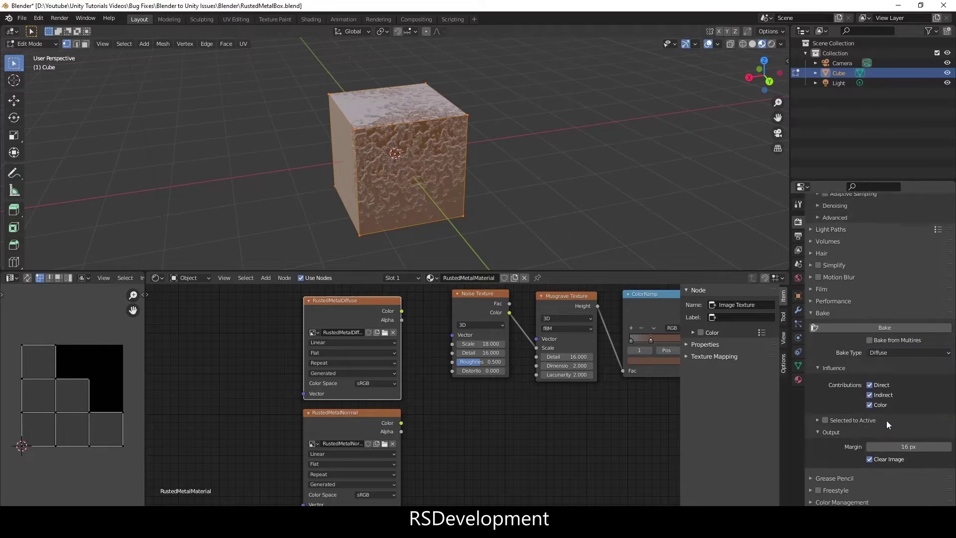
{"action": "left_click", "coordinate": [869, 389]}
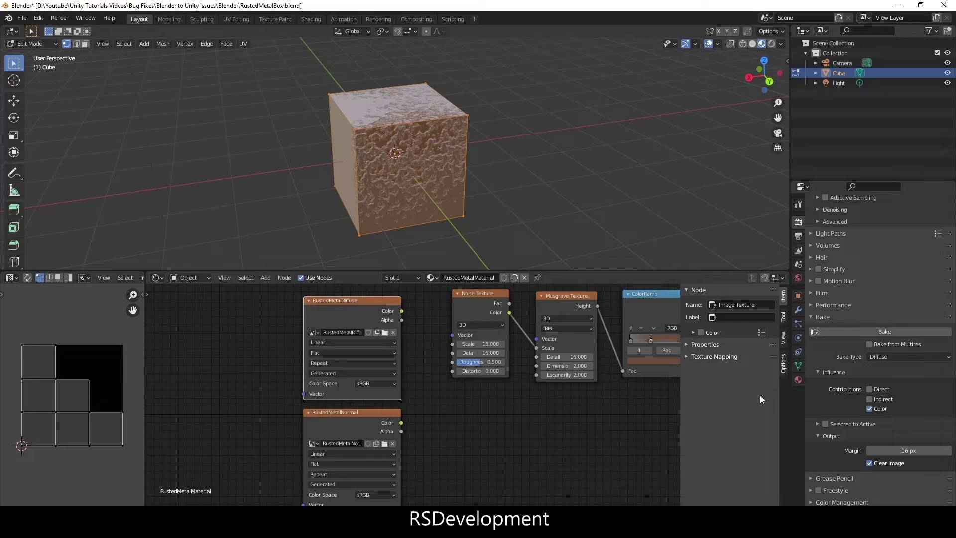
{"action": "left_click_drag", "start_coordinate": [359, 310], "coordinate": [366, 309]}
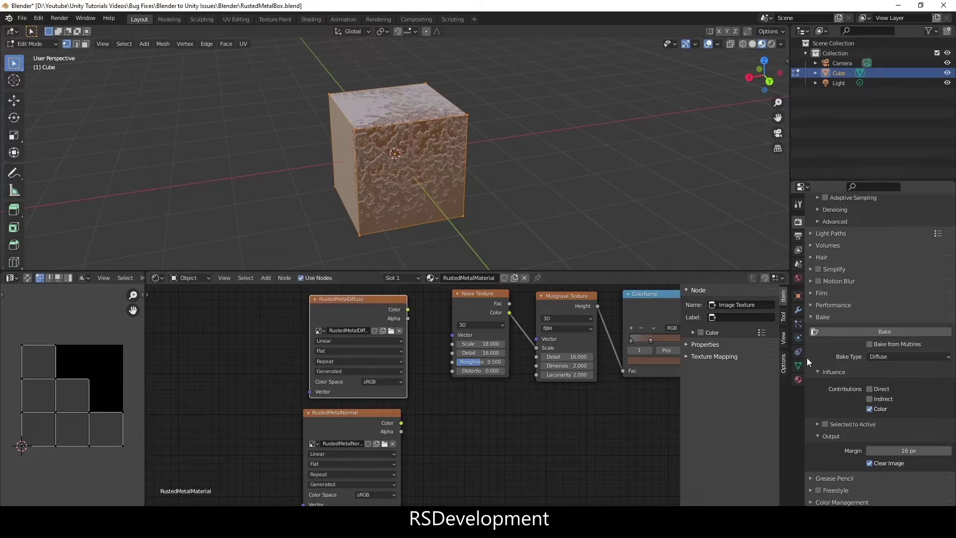
Bake the diffuse texture, display it in an Image Editor and save it.
{"action": "left_click", "coordinate": [859, 332]}
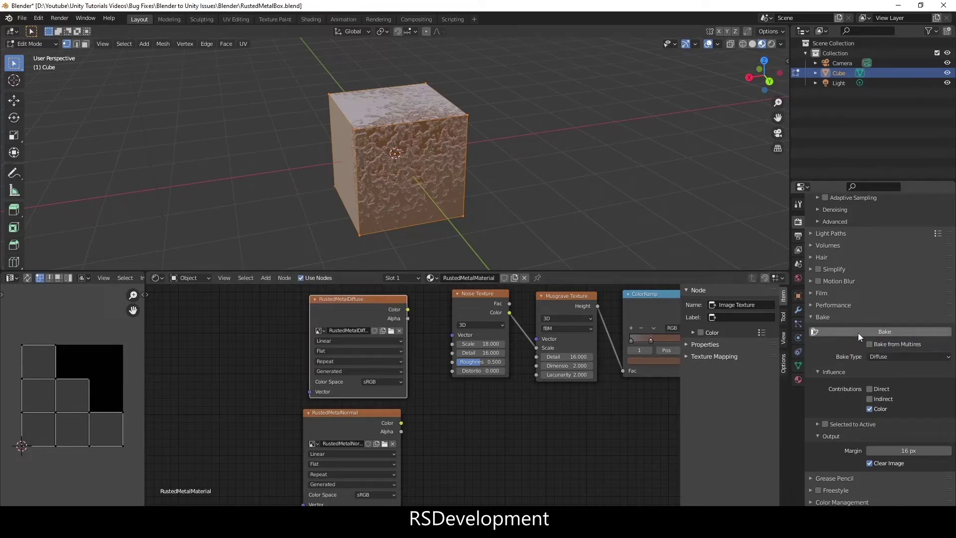
{"action": "left_click", "coordinate": [12, 278]}
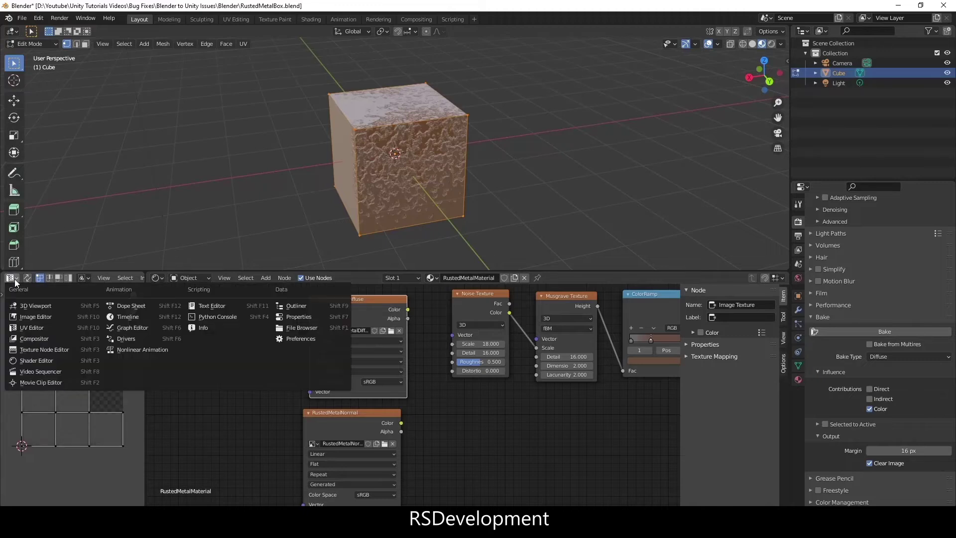
{"action": "left_click", "coordinate": [39, 321]}
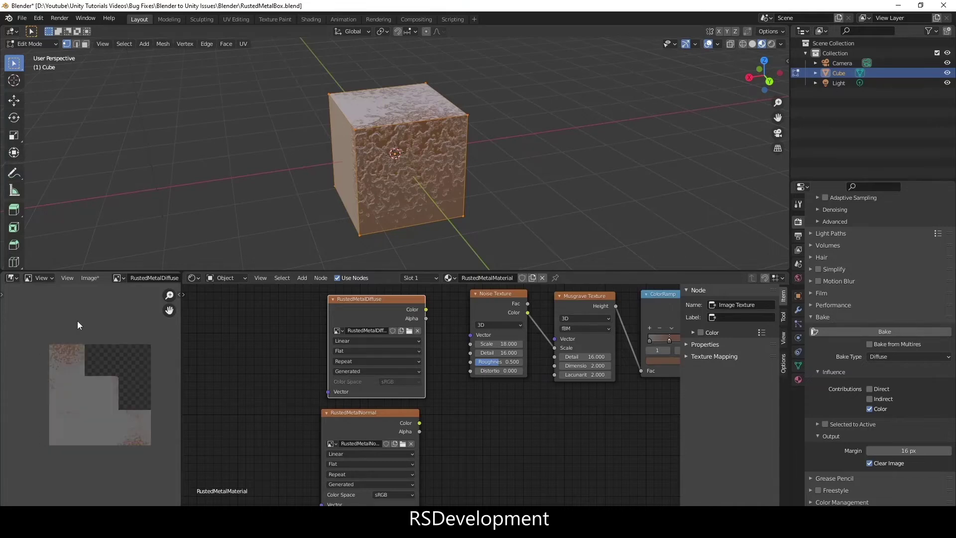
{"action": "left_click", "coordinate": [90, 278]}
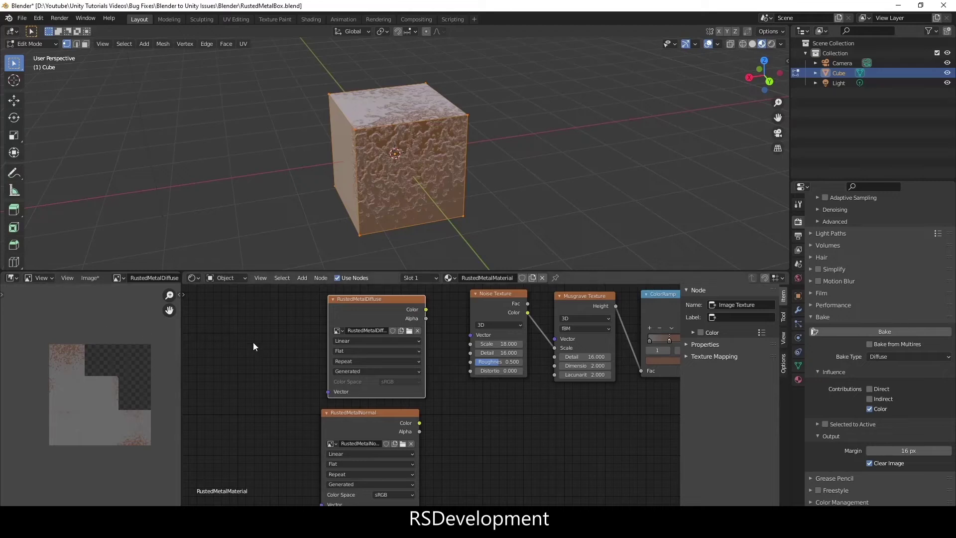
{"action": "left_click_drag", "start_coordinate": [358, 414], "coordinate": [365, 411]}
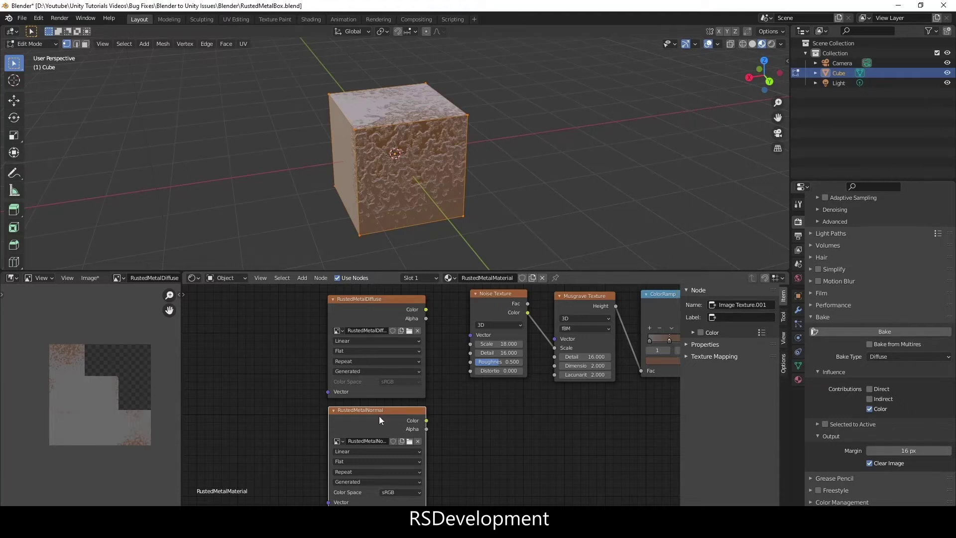
Bake a Normal map into the active RustedMetalNormal image node and save the image.
{"action": "left_click_drag", "start_coordinate": [379, 416], "coordinate": [380, 417]}
{"action": "left_click", "coordinate": [888, 356]}
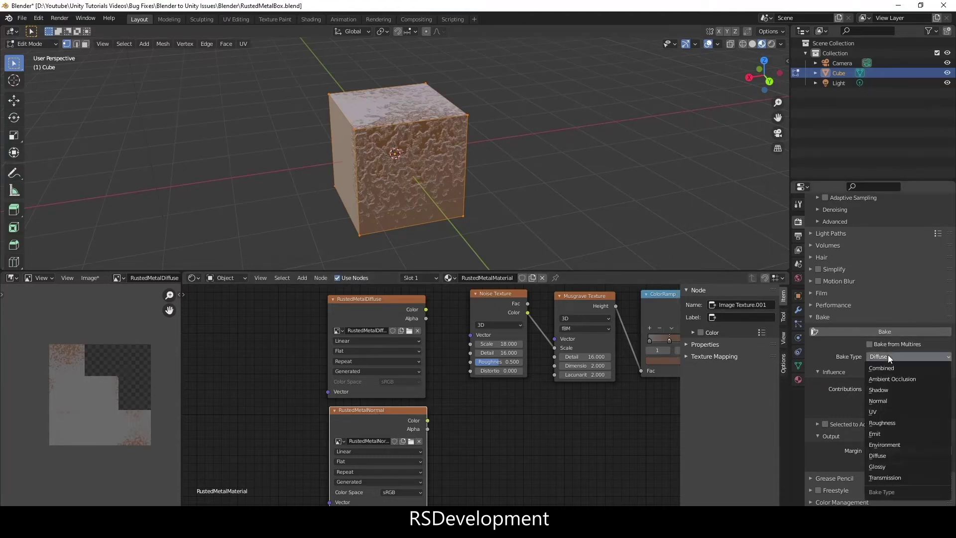
{"action": "left_click", "coordinate": [883, 400]}
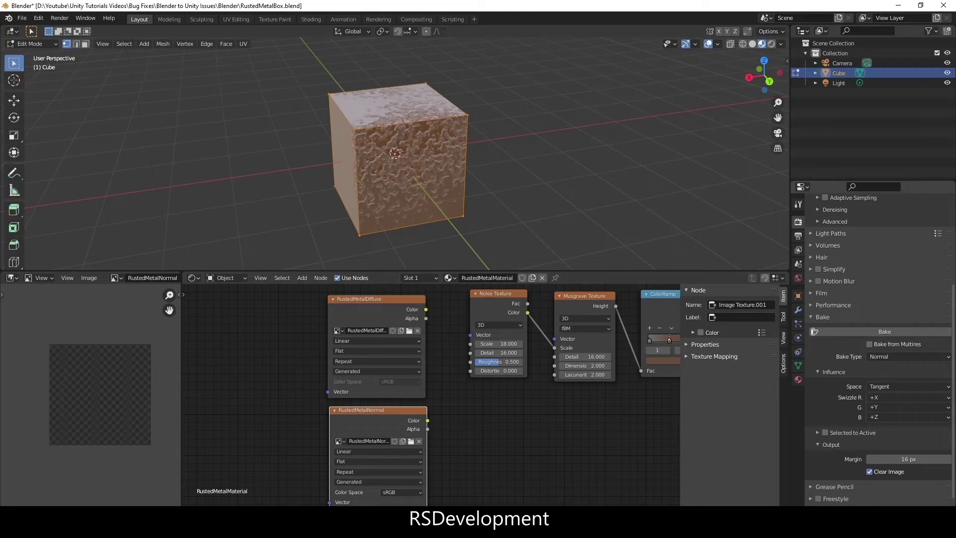
{"action": "left_click", "coordinate": [89, 278]}
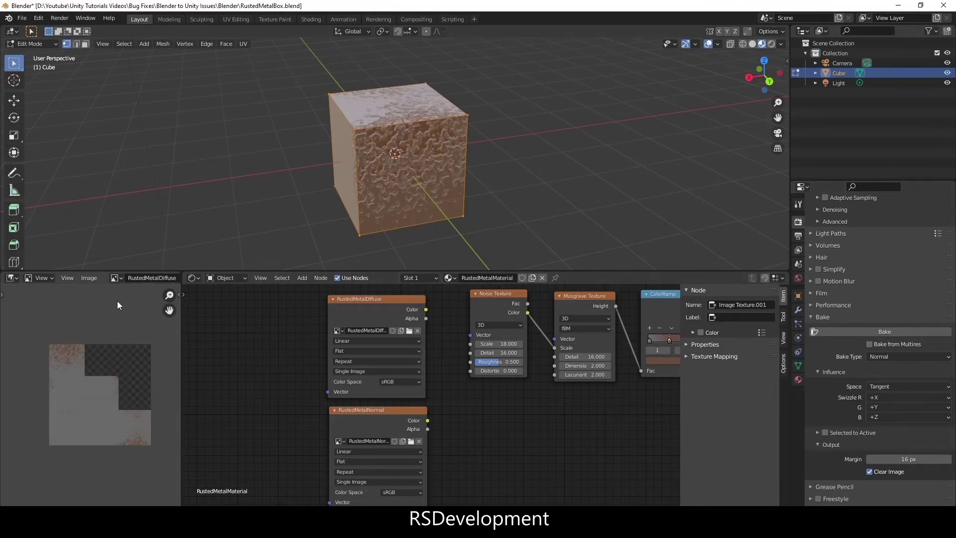
View the baked RustedMetalNormal image, then switch the viewer back to RustedMetalDiffuse.
{"action": "left_click", "coordinate": [116, 279]}
{"action": "left_click", "coordinate": [144, 311]}
{"action": "left_click", "coordinate": [116, 279]}
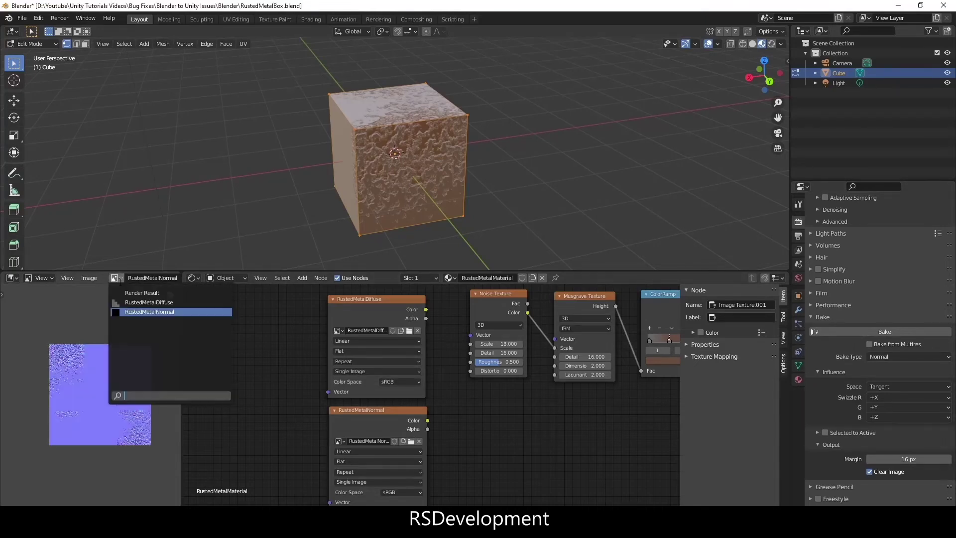
{"action": "left_click", "coordinate": [127, 303]}
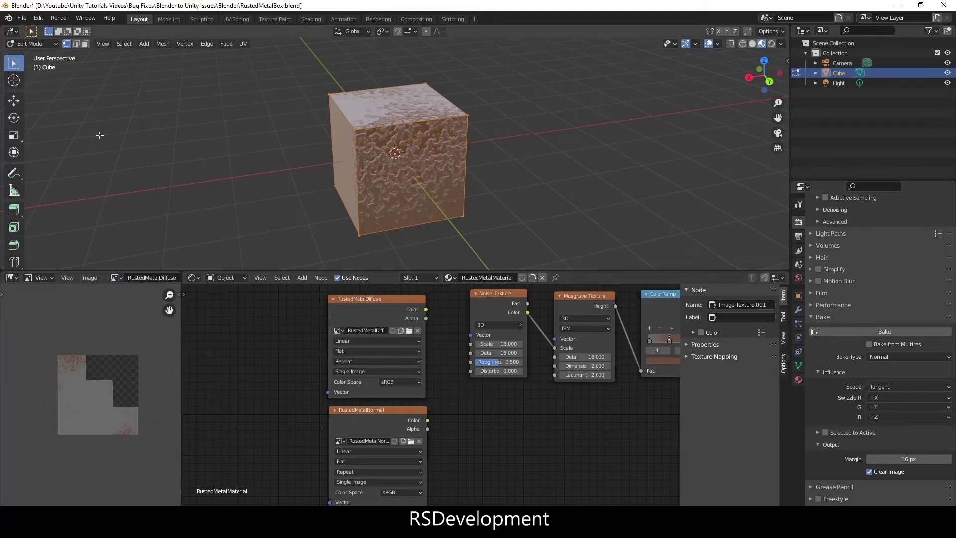
Export the rusted cube scene as an FBX file and switch to the Unity editor.
{"action": "left_click", "coordinate": [21, 18]}
{"action": "mouse_move", "coordinate": [62, 162]}
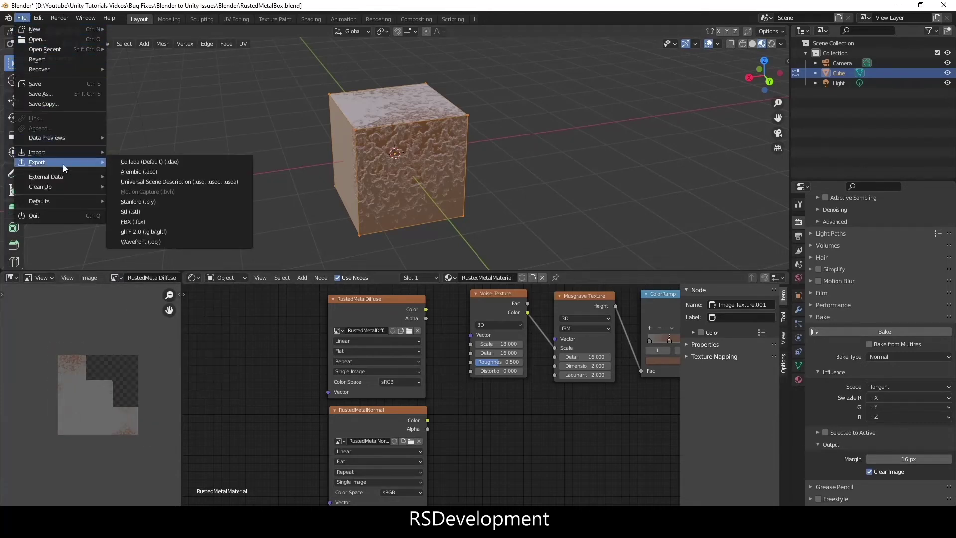
{"action": "left_click", "coordinate": [137, 225]}
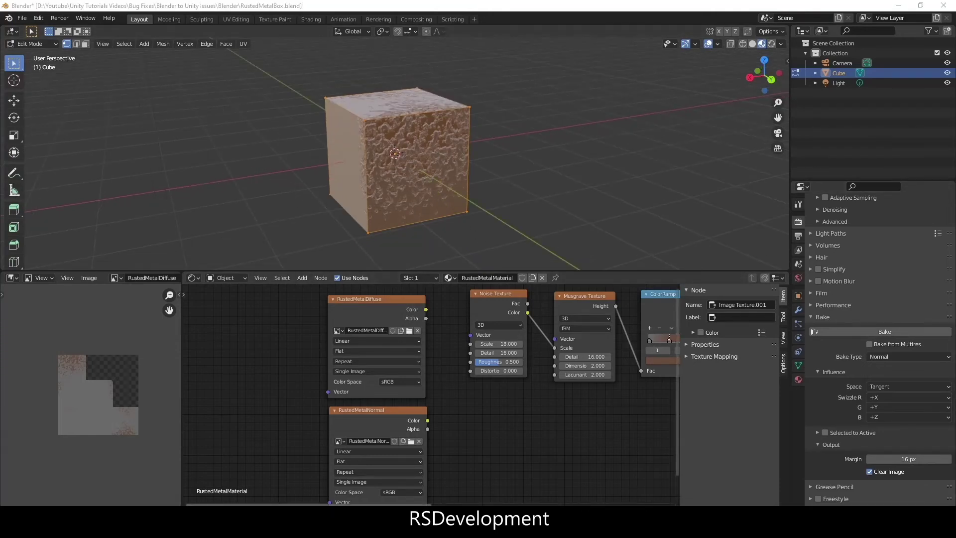
{"action": "mouse_move", "coordinate": [670, 523]}
{"action": "left_click", "coordinate": [648, 500]}
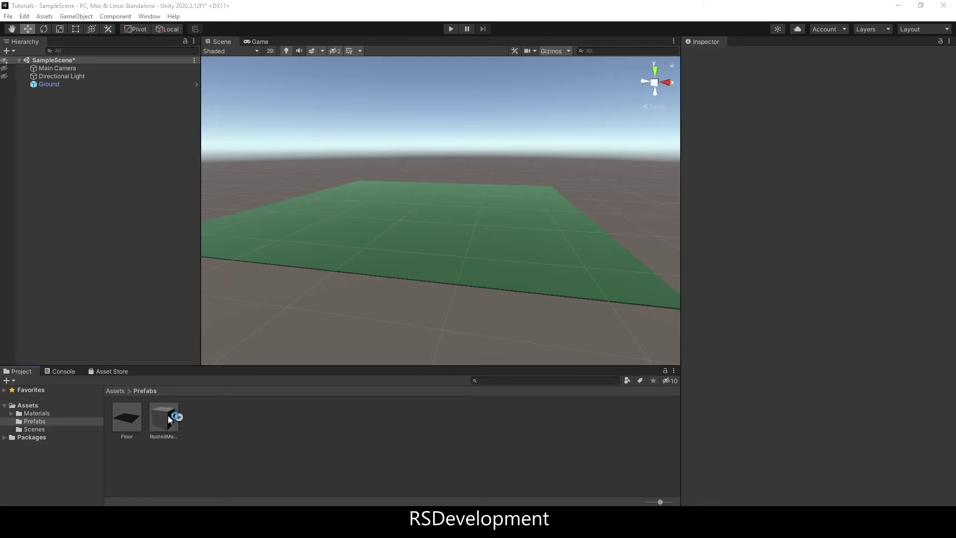
Drop the RustedMetalBox prefab into the scene and set its scale to 10, 10, 10.
{"action": "left_click_drag", "start_coordinate": [168, 415], "coordinate": [428, 97]}
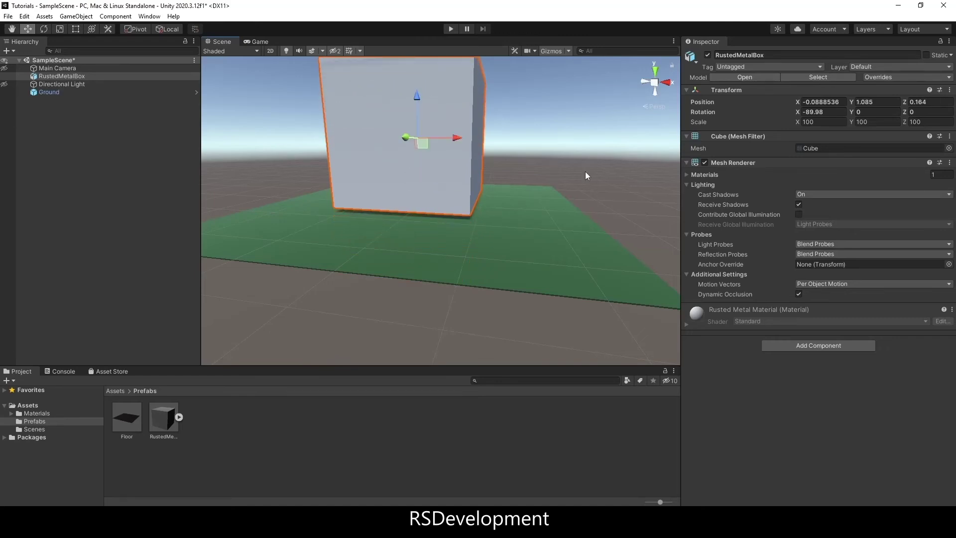
{"action": "left_click", "coordinate": [834, 119]}
{"action": "type", "text": "10"}
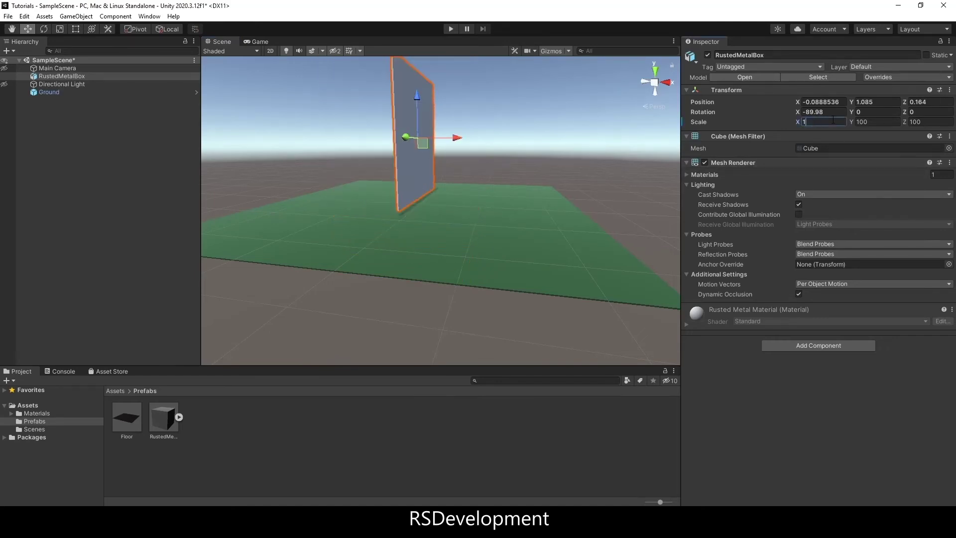
{"action": "left_click", "coordinate": [881, 121]}
{"action": "type", "text": "10"}
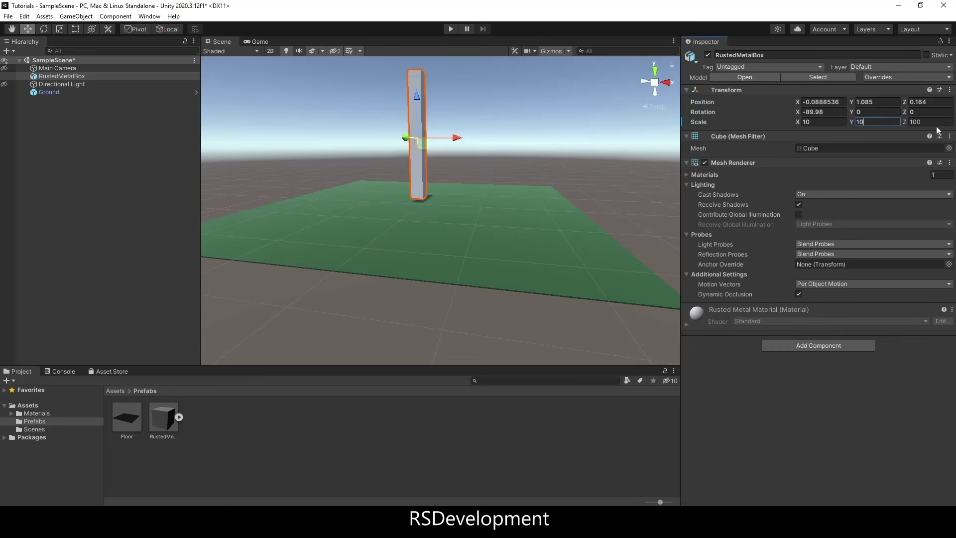
{"action": "left_click", "coordinate": [934, 121]}
{"action": "type", "text": "10"}
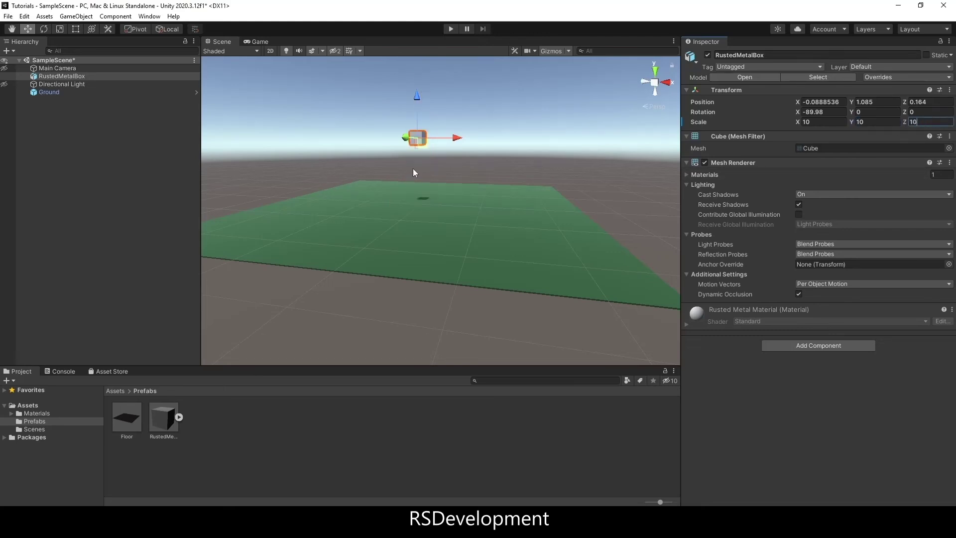
Lower the box along Y until it rests just above the green ground.
{"action": "middle_click_drag", "start_coordinate": [415, 174], "coordinate": [435, 198]}
{"action": "left_click_drag", "start_coordinate": [385, 157], "coordinate": [389, 268]}
{"action": "middle_click_drag", "start_coordinate": [394, 277], "coordinate": [406, 189]}
{"action": "left_click_drag", "start_coordinate": [400, 170], "coordinate": [401, 197]}
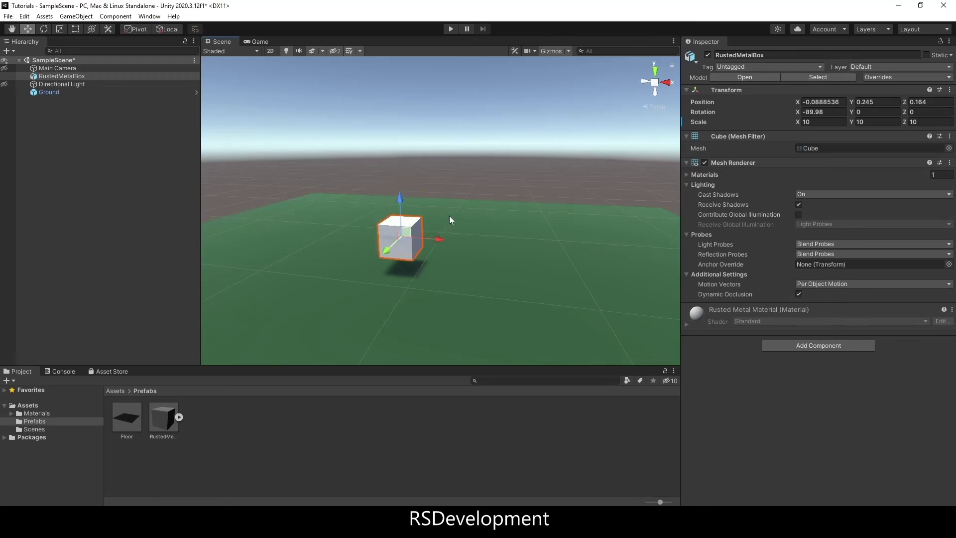
{"action": "scroll", "coordinate": [450, 217], "scroll_direction": "up", "scroll_amount": 5}
{"action": "middle_click_drag", "start_coordinate": [406, 221], "coordinate": [431, 198]}
{"action": "left_click_drag", "start_coordinate": [431, 197], "coordinate": [429, 225]}
Create a new material named RustedMetalMaterial in the Materials folder.
{"action": "left_click", "coordinate": [207, 431]}
{"action": "left_click", "coordinate": [36, 413]}
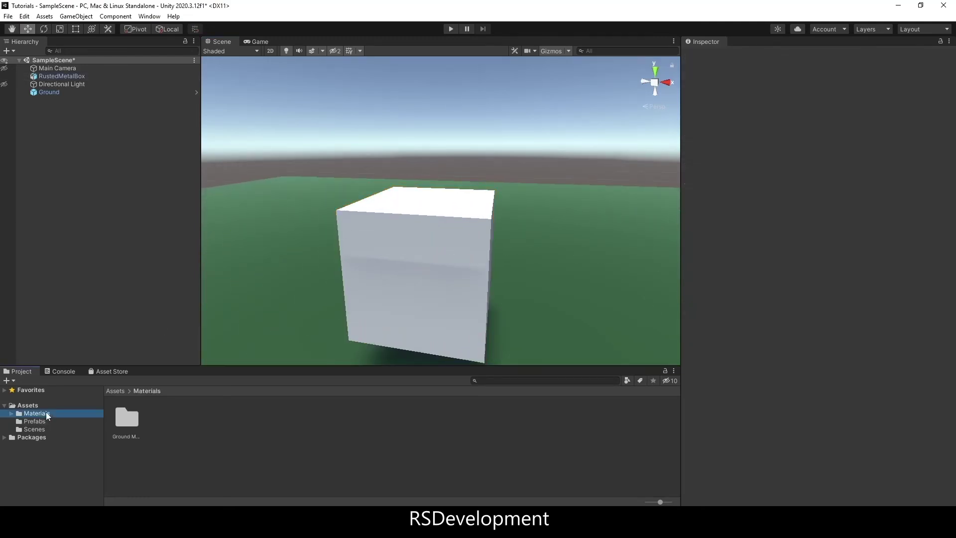
{"action": "right_click", "coordinate": [169, 419]}
{"action": "mouse_move", "coordinate": [222, 158]}
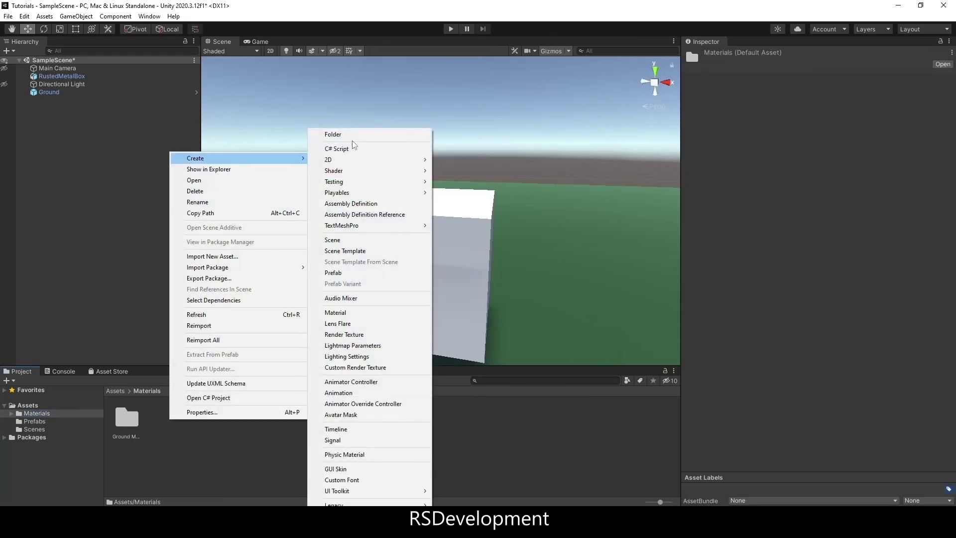
{"action": "left_click", "coordinate": [349, 312]}
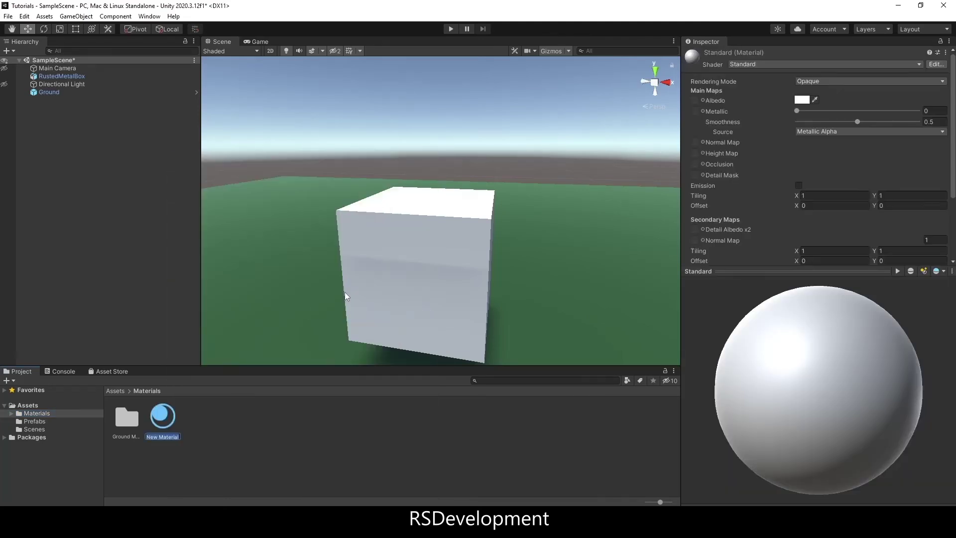
{"action": "type", "text": "RustedMetalMaterial"}
{"action": "key", "text": "Return"}
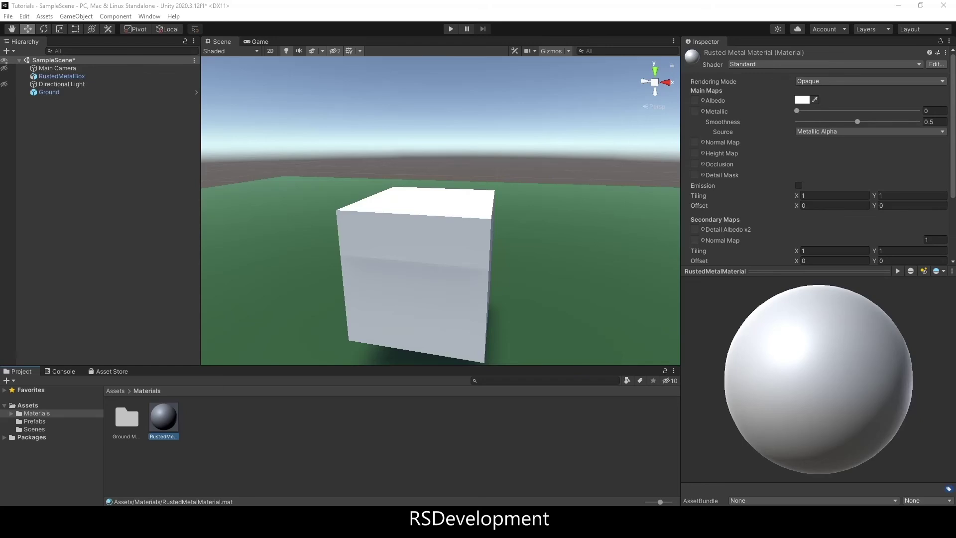
Import the rusted metal diffuse and normal texture images and inspect them alongside the material.
{"action": "left_click_drag", "start_coordinate": [309, 448], "coordinate": [279, 443]}
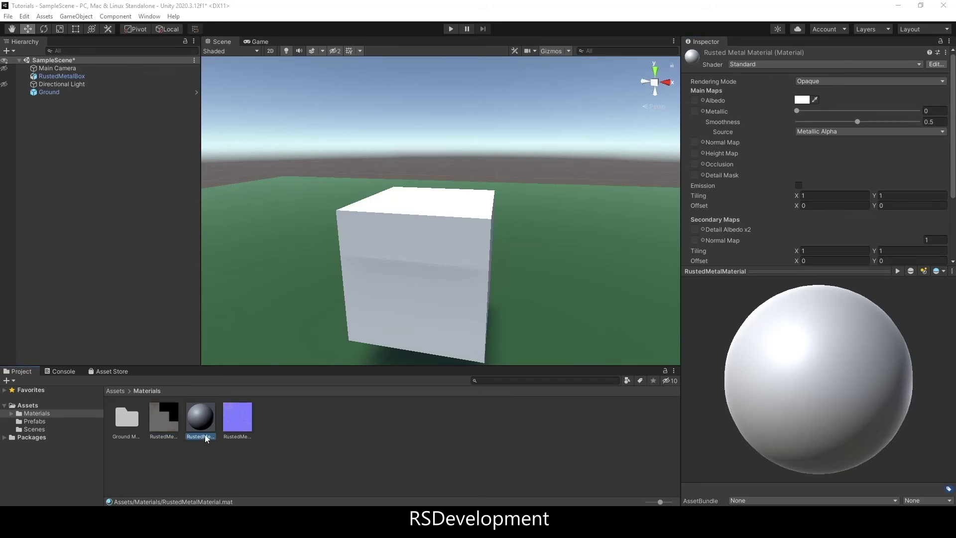
{"action": "left_click", "coordinate": [161, 420]}
{"action": "left_click", "coordinate": [235, 417]}
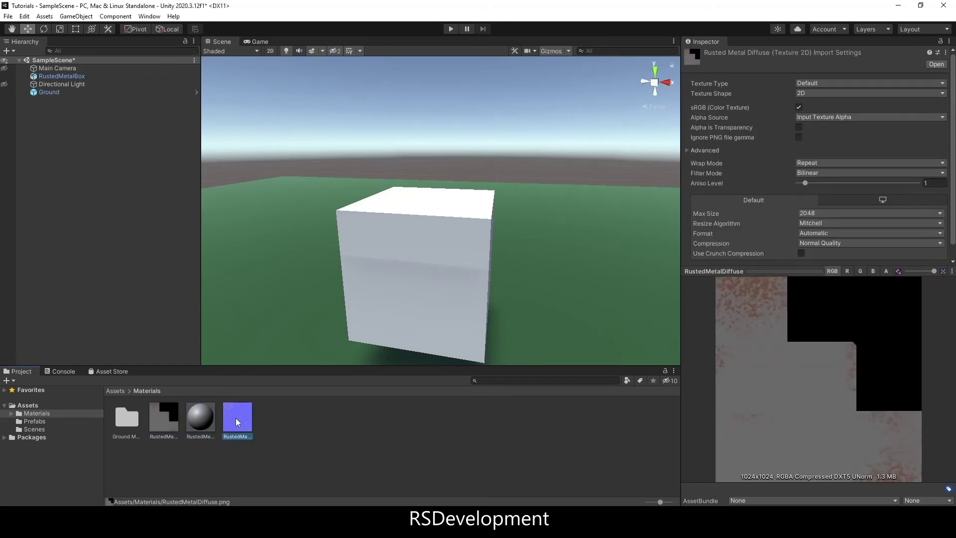
{"action": "left_click", "coordinate": [192, 419]}
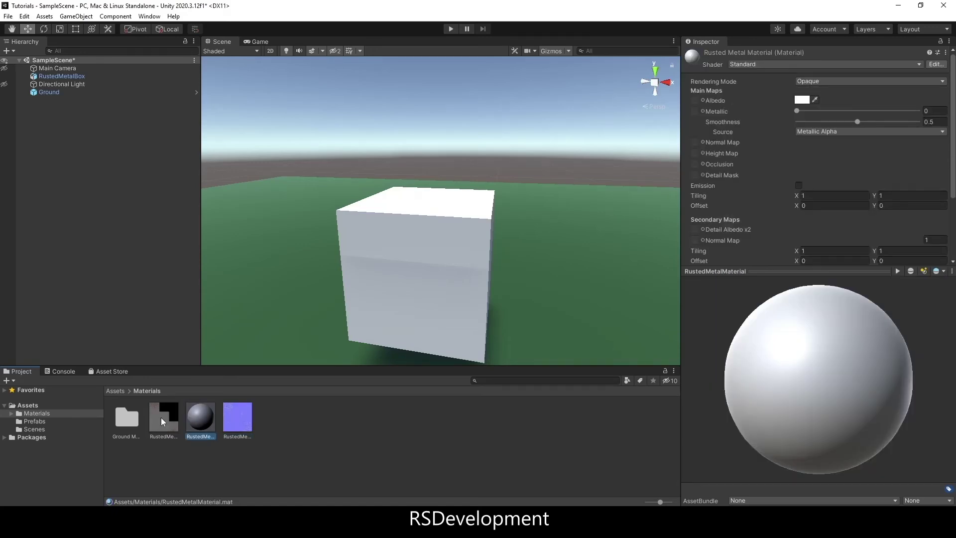
Assign RustedMetalDiffuse to Albedo and RustedMetalNormal to Normal Map, fixing its texture type.
{"action": "left_click_drag", "start_coordinate": [163, 421], "coordinate": [697, 102]}
{"action": "left_click_drag", "start_coordinate": [238, 417], "coordinate": [698, 147]}
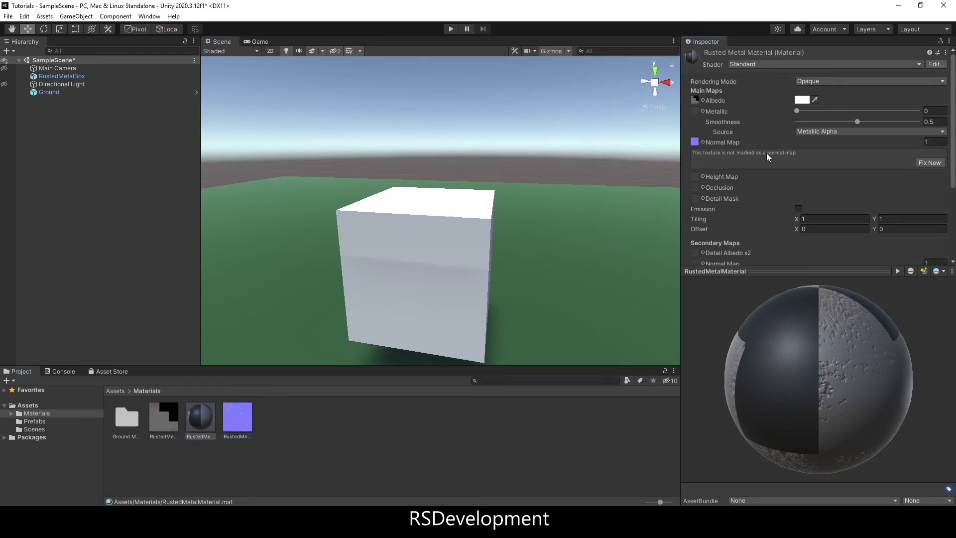
{"action": "left_click", "coordinate": [928, 163]}
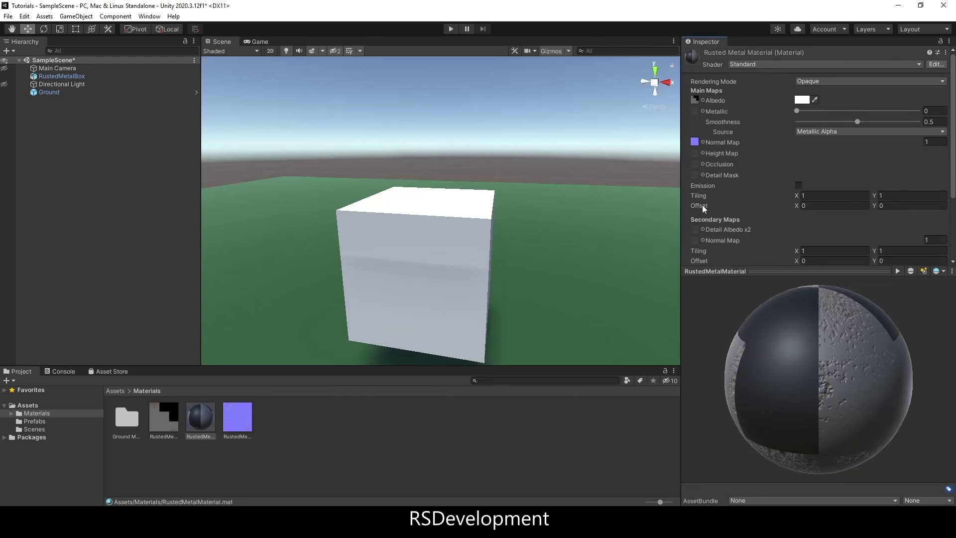
{"action": "left_click", "coordinate": [241, 423]}
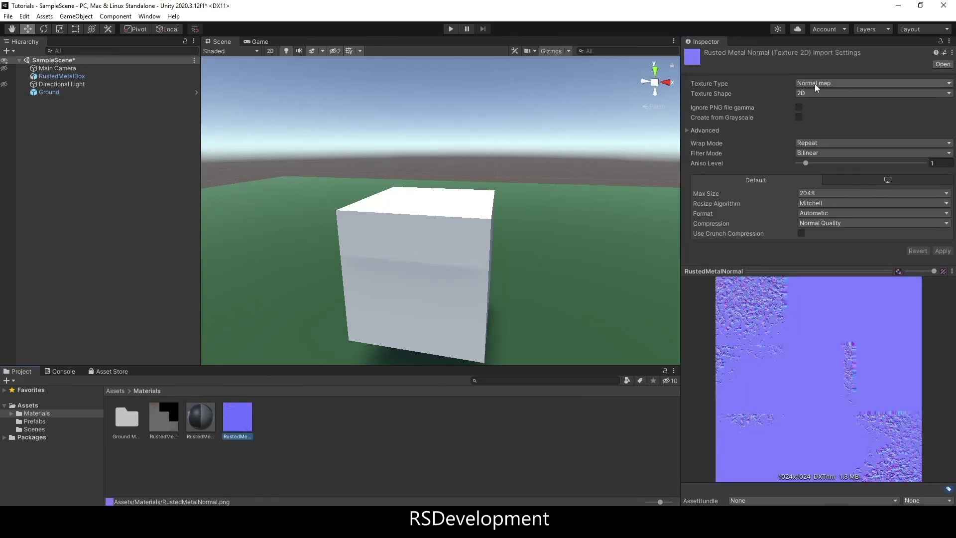
{"action": "left_click", "coordinate": [212, 416]}
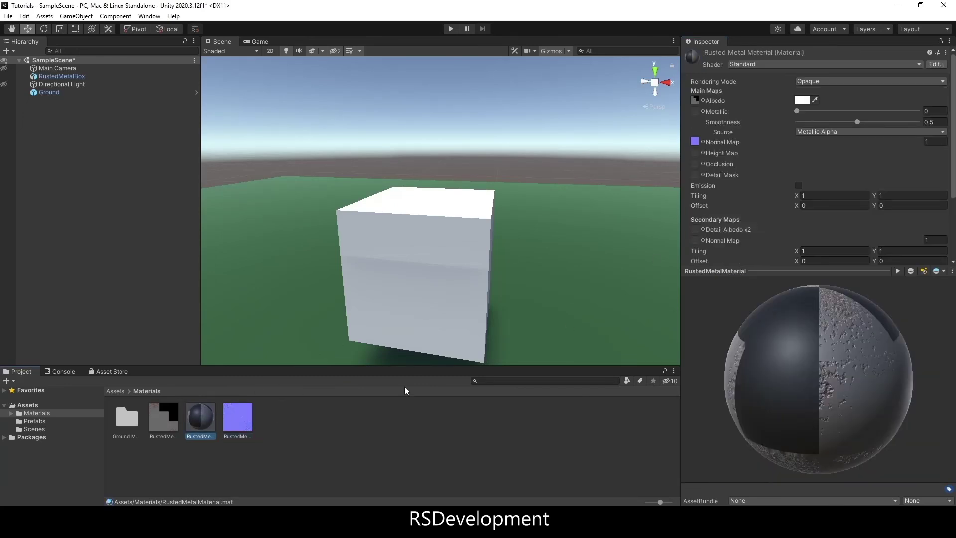
Apply RustedMetalMaterial to the RustedMetalBox cube in the Scene view.
{"action": "left_click_drag", "start_coordinate": [204, 424], "coordinate": [400, 277]}
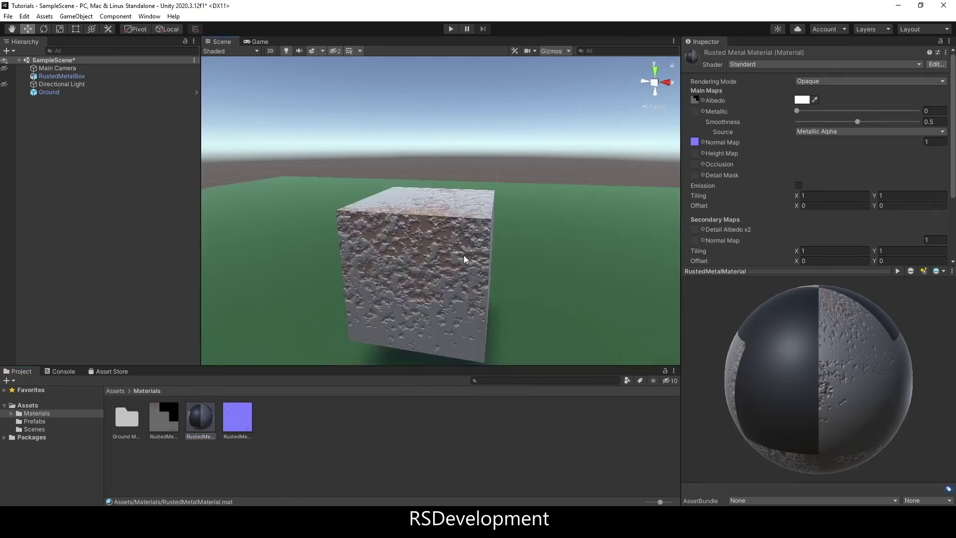
{"action": "scroll", "coordinate": [440, 282], "scroll_direction": "up", "scroll_amount": 1}
{"action": "scroll", "coordinate": [439, 282], "scroll_direction": "down", "scroll_amount": 1}
{"action": "right_click_drag", "start_coordinate": [463, 256], "coordinate": [460, 253]}
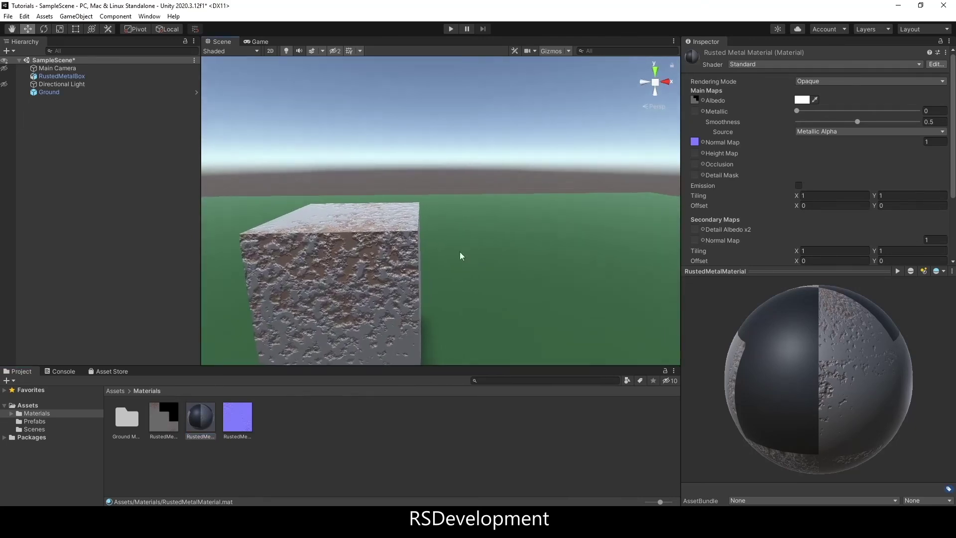
{"action": "middle_click_drag", "start_coordinate": [460, 254], "coordinate": [442, 238]}
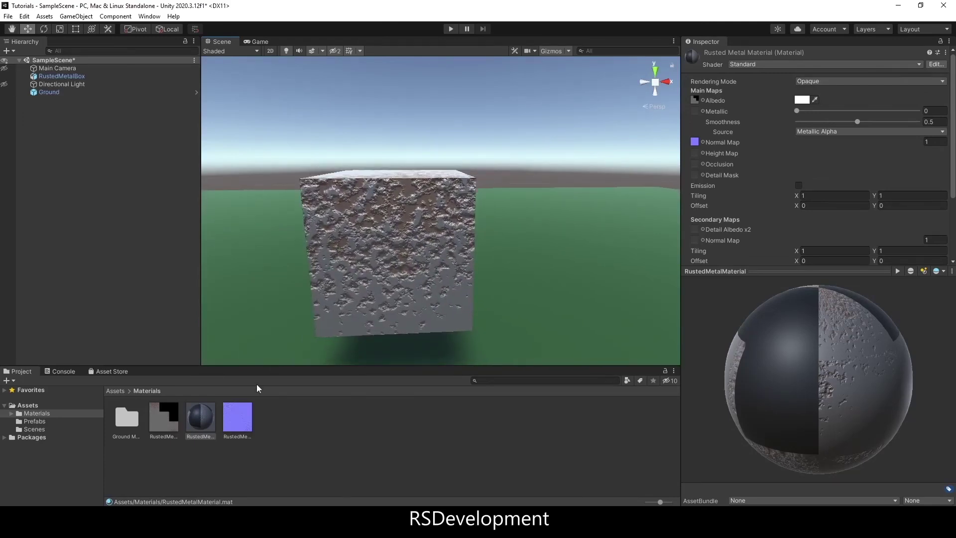
Set the material's Metallic to 0.535 and Smoothness to 0.541, then deselect it.
{"action": "left_click", "coordinate": [206, 416]}
{"action": "mouse_move", "coordinate": [857, 121]}
{"action": "left_mouse_down"}
{"action": "mouse_move", "coordinate": [876, 122]}
{"action": "mouse_move", "coordinate": [848, 121]}
{"action": "mouse_move", "coordinate": [922, 124]}
{"action": "mouse_move", "coordinate": [863, 121]}
{"action": "left_mouse_up"}
{"action": "left_click_drag", "start_coordinate": [797, 110], "coordinate": [859, 115]}
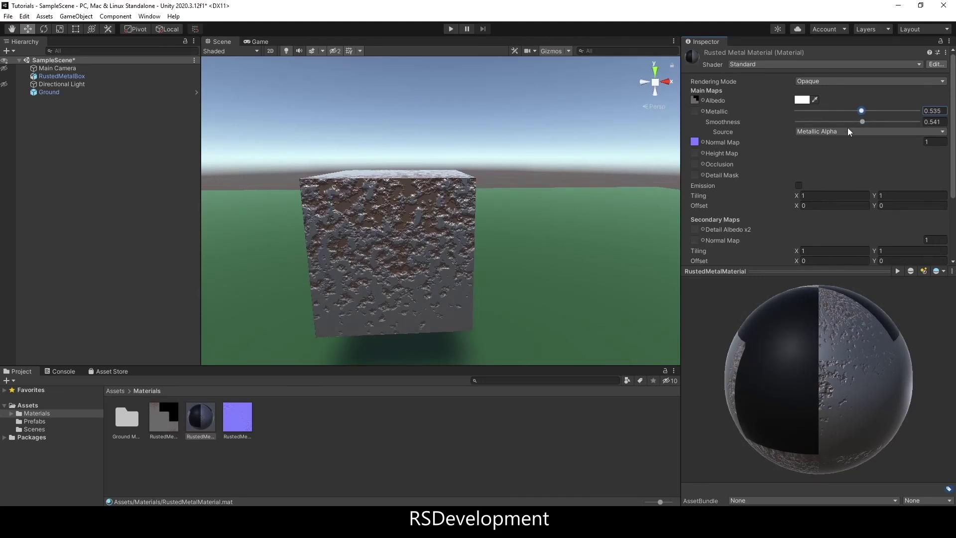
{"action": "key", "text": "d"}
{"action": "right_click_drag", "start_coordinate": [540, 192], "coordinate": [436, 215]}
{"action": "scroll", "coordinate": [438, 216], "scroll_direction": "down", "scroll_amount": 10}
{"action": "scroll", "coordinate": [437, 216], "scroll_direction": "up", "scroll_amount": 10}
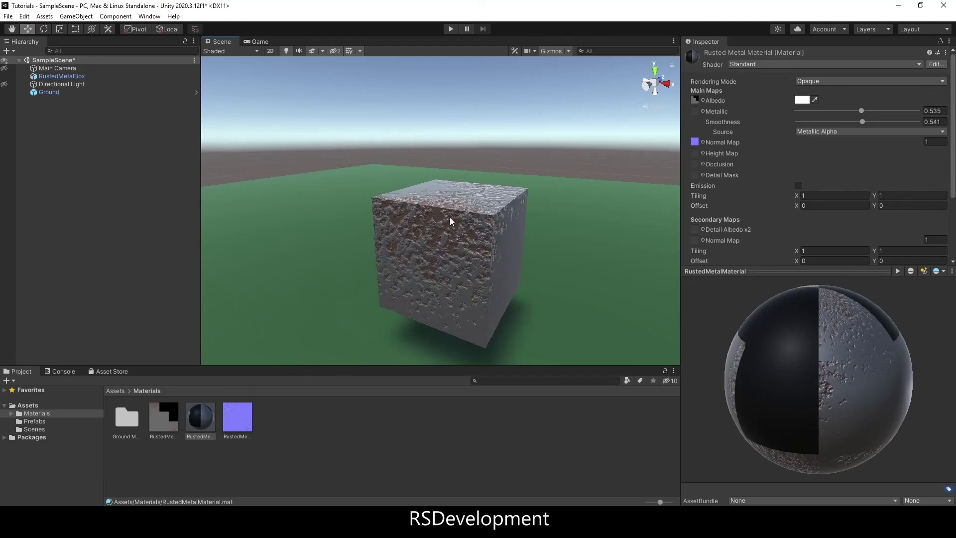
{"action": "left_click", "coordinate": [163, 163]}
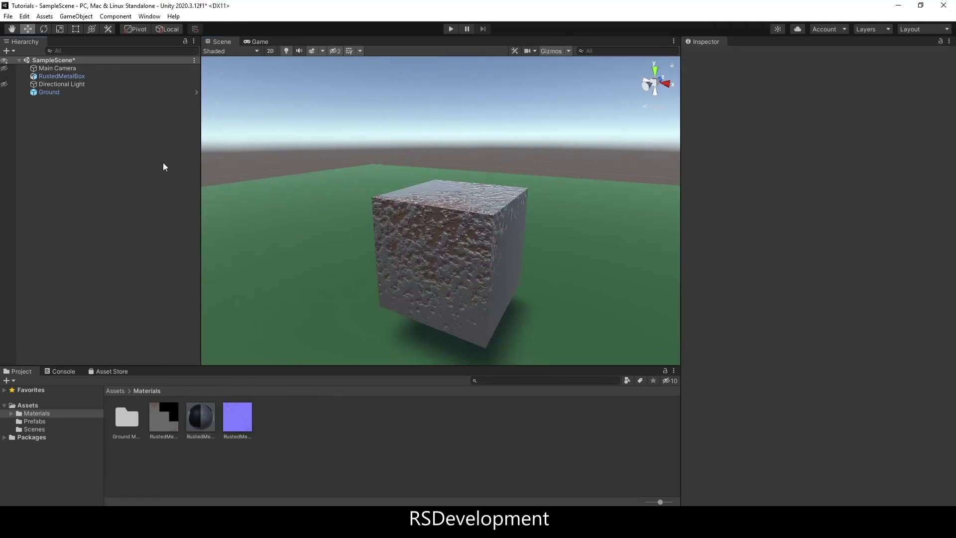